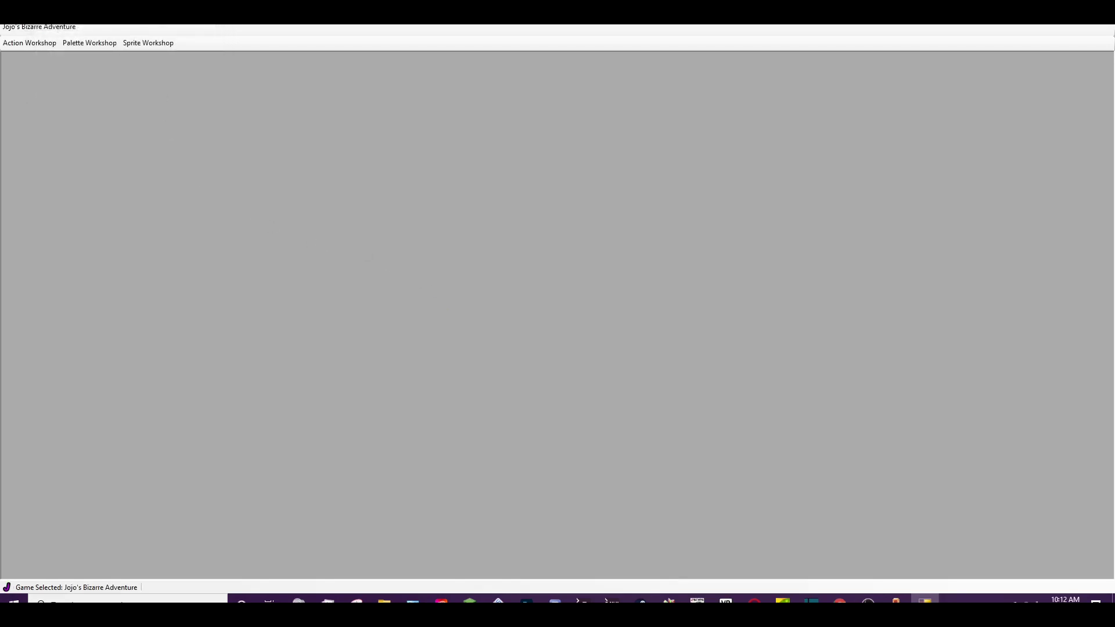
Run Free Up Space from Game Modifications, then open the Sprite Viewer showing Jotaro's first sprite.
click(86, 61)
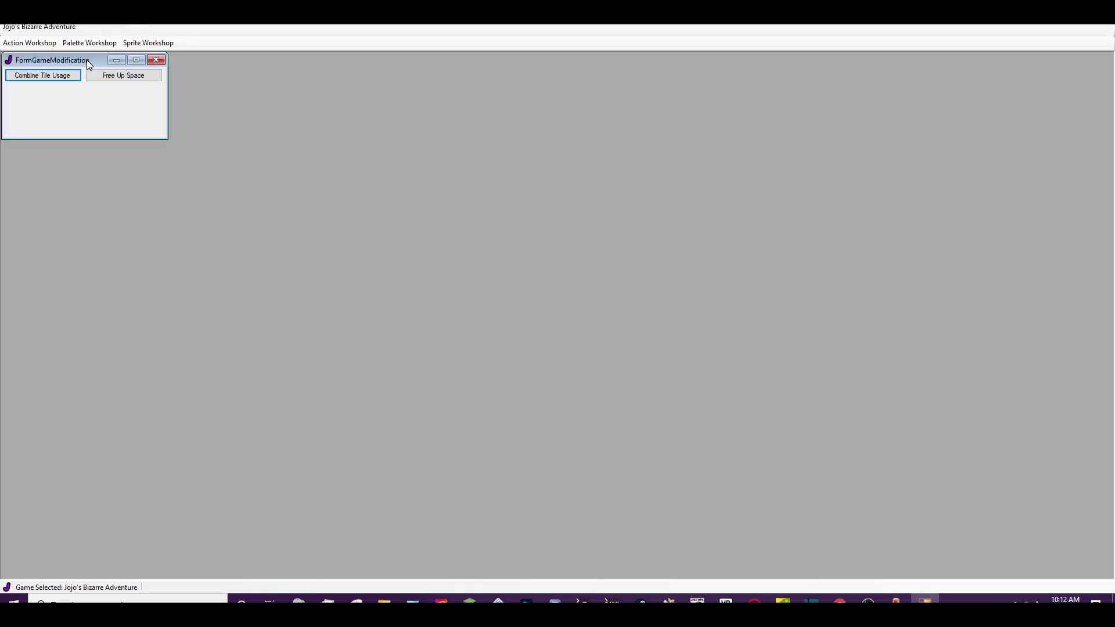
click(124, 81)
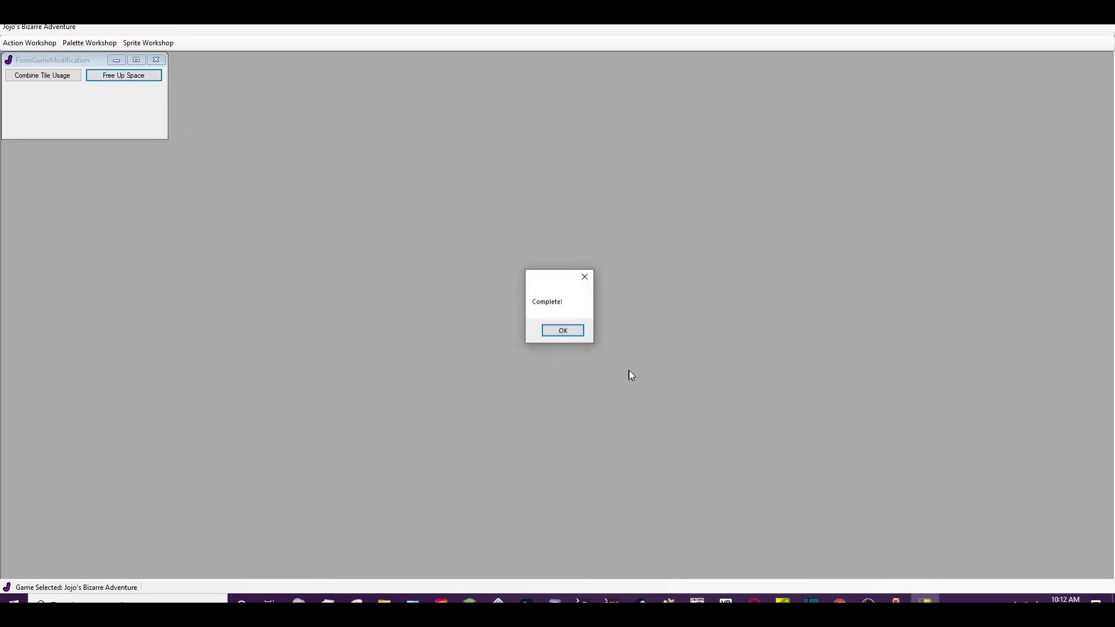
click(567, 331)
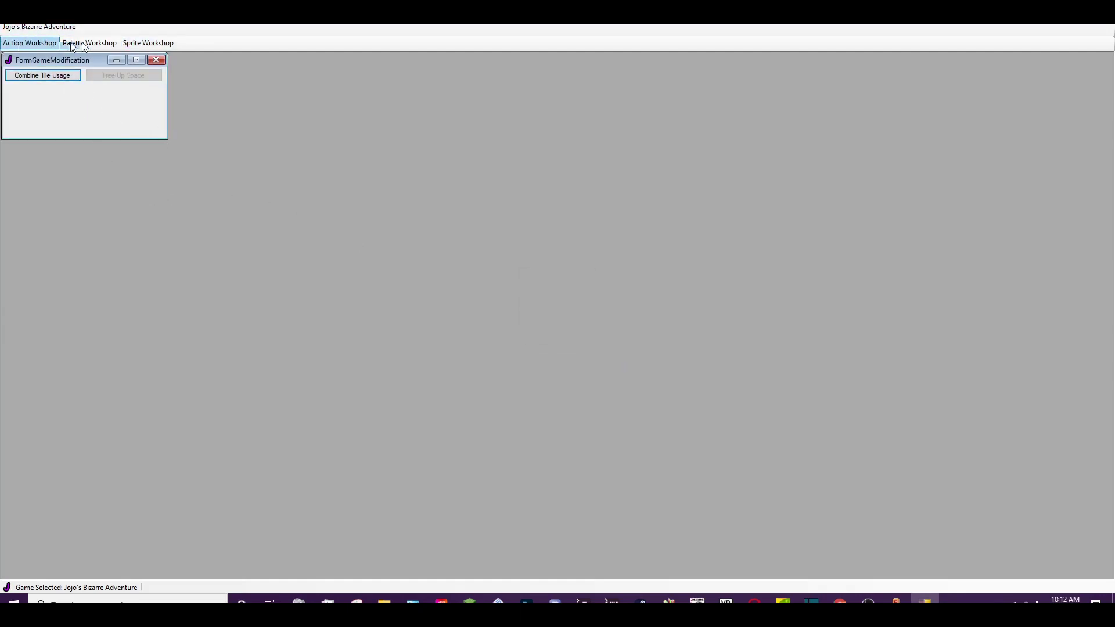
click(140, 45)
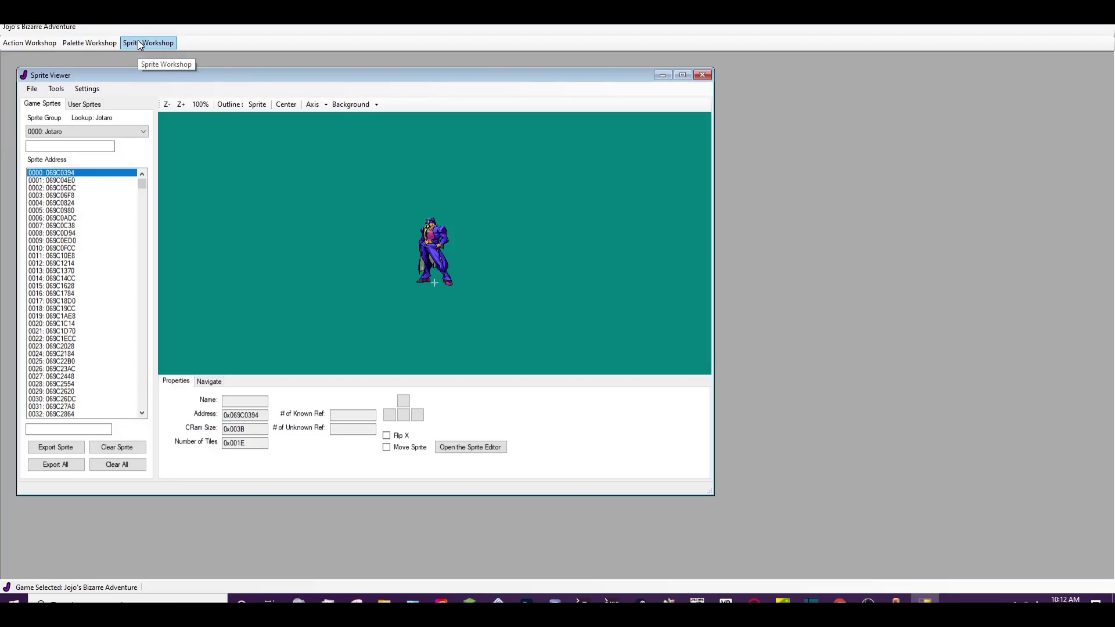
Show the 0011: DIO sprite group zoomed in, then open the SpriteManager from Tools.
click(143, 135)
click(93, 229)
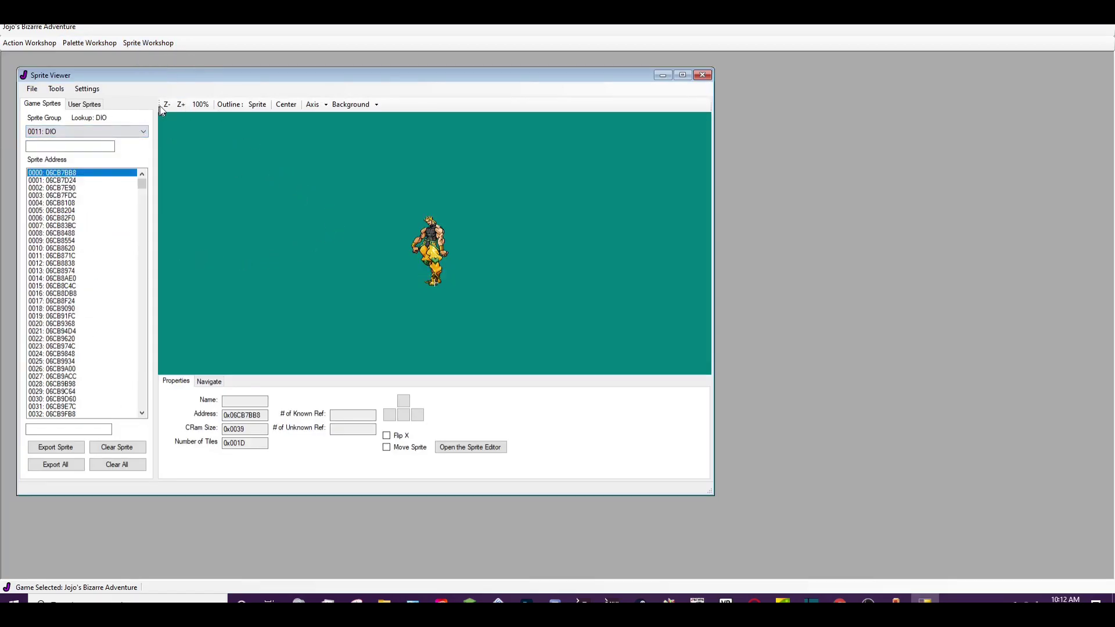
click(181, 105)
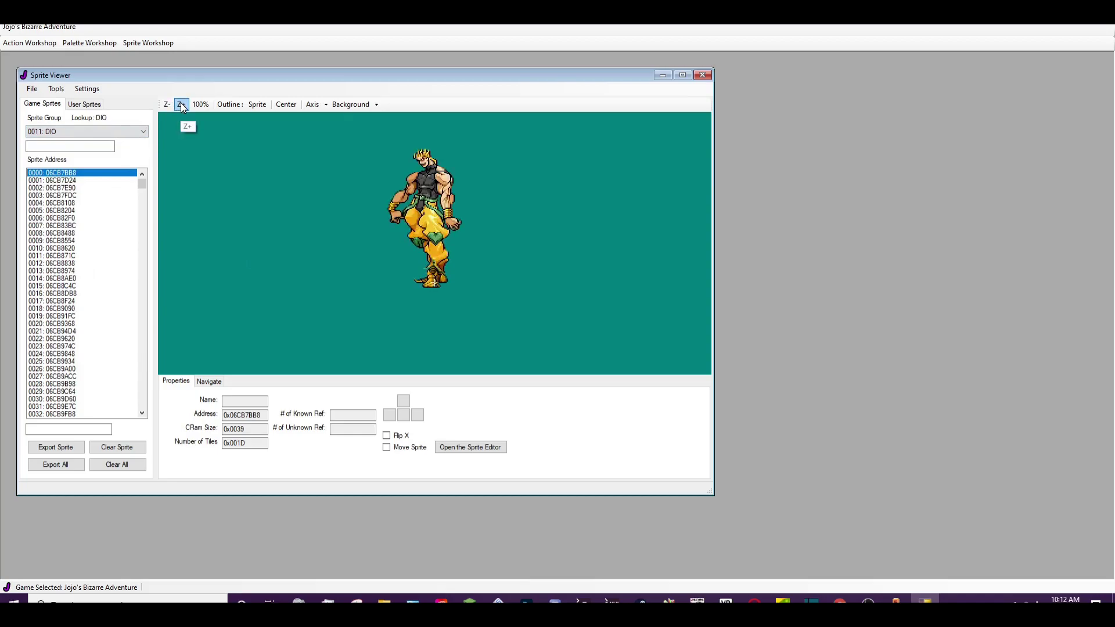
click(56, 89)
click(69, 118)
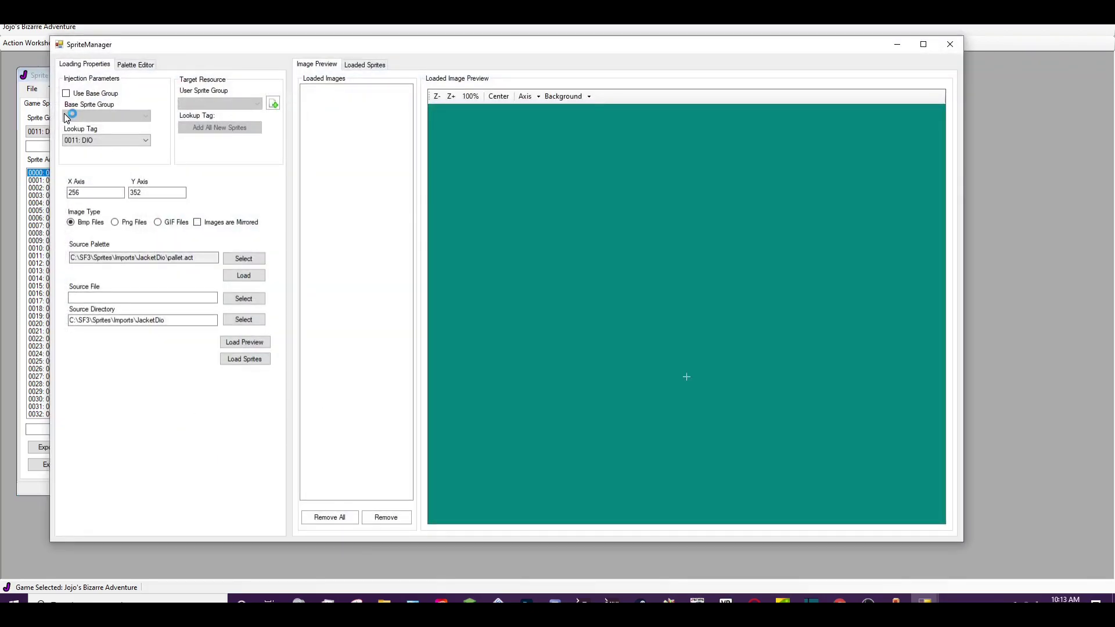
Tick Use Base Group and mark the imported PNG images as mirrored.
click(67, 94)
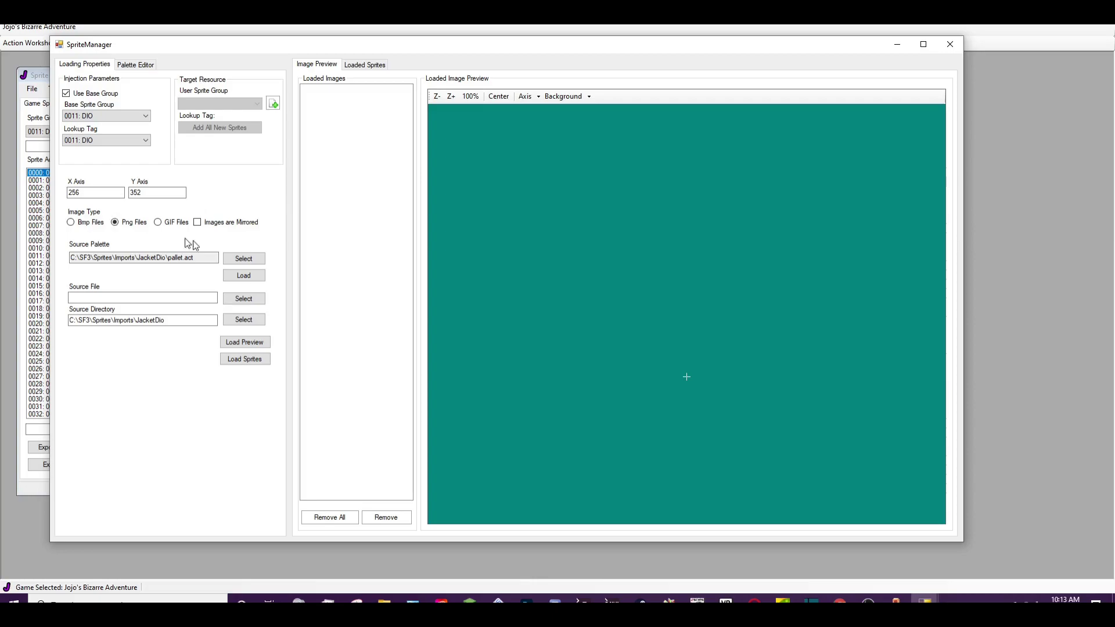
click(237, 228)
Browse for the source palette and open the Downloads 'test' folder.
click(246, 259)
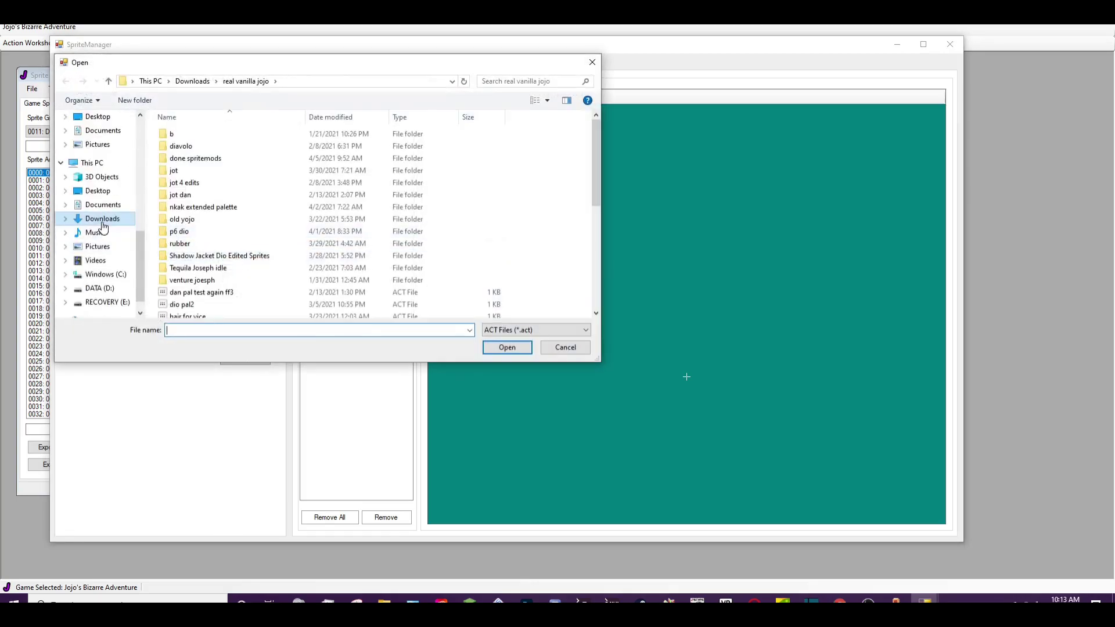
scroll(237, 191, down, 7)
scroll(237, 215, up, 7)
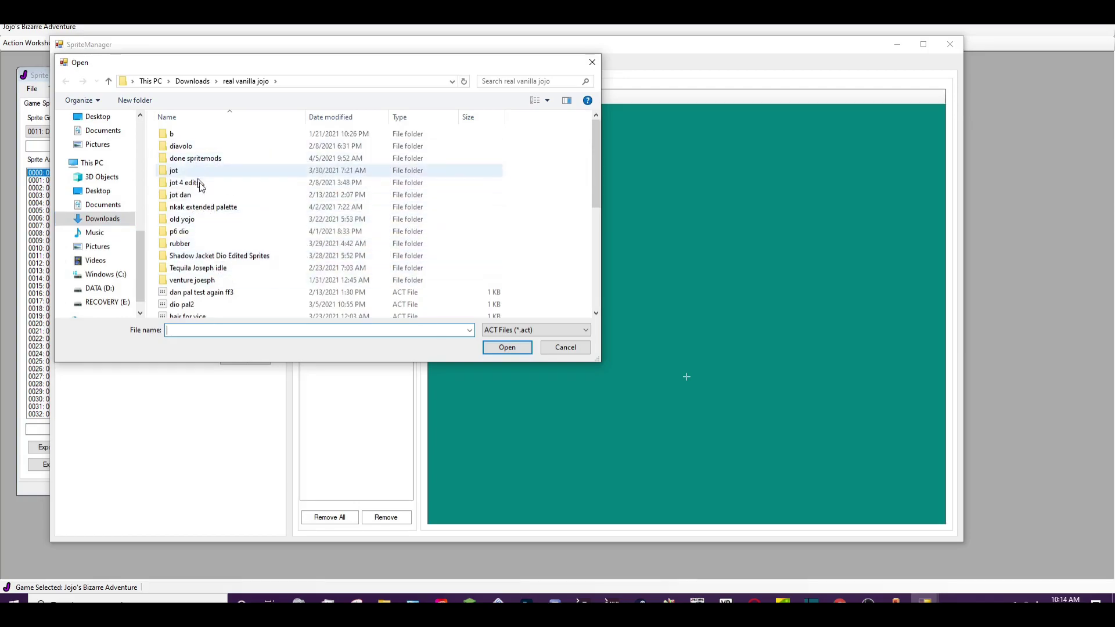
text(tes)
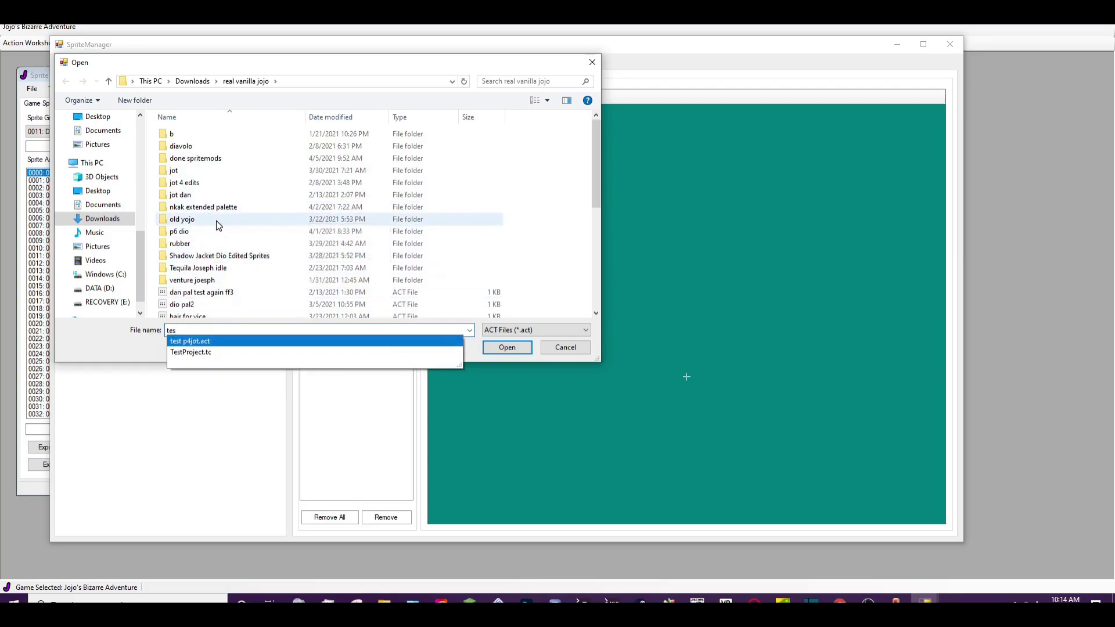
scroll(217, 227, down, 1)
scroll(87, 203, down, 1)
click(88, 190)
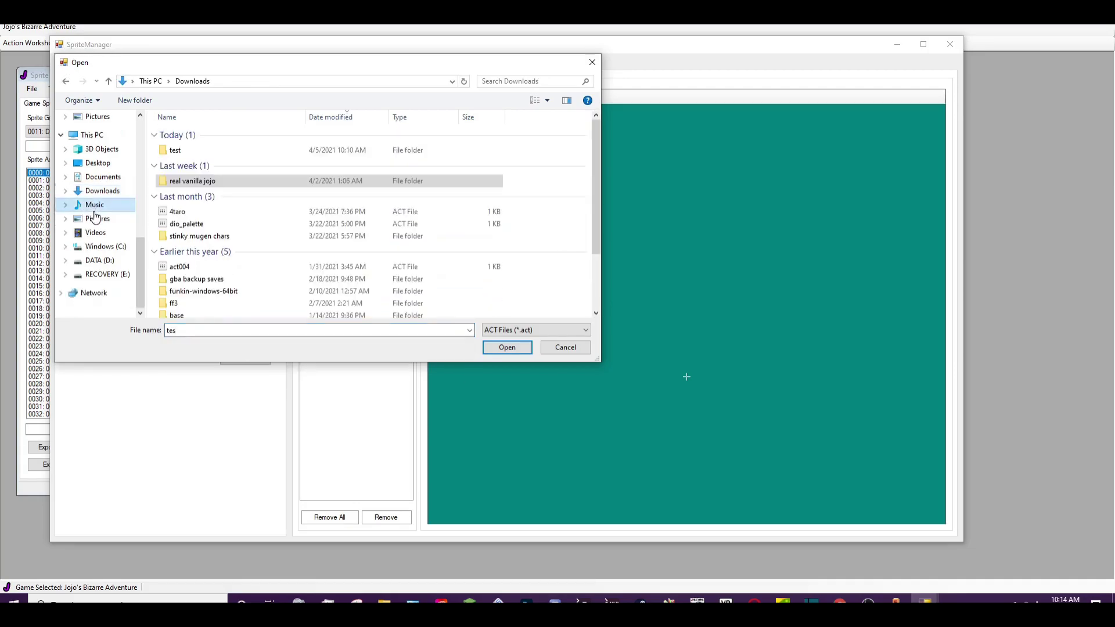
double_click(174, 150)
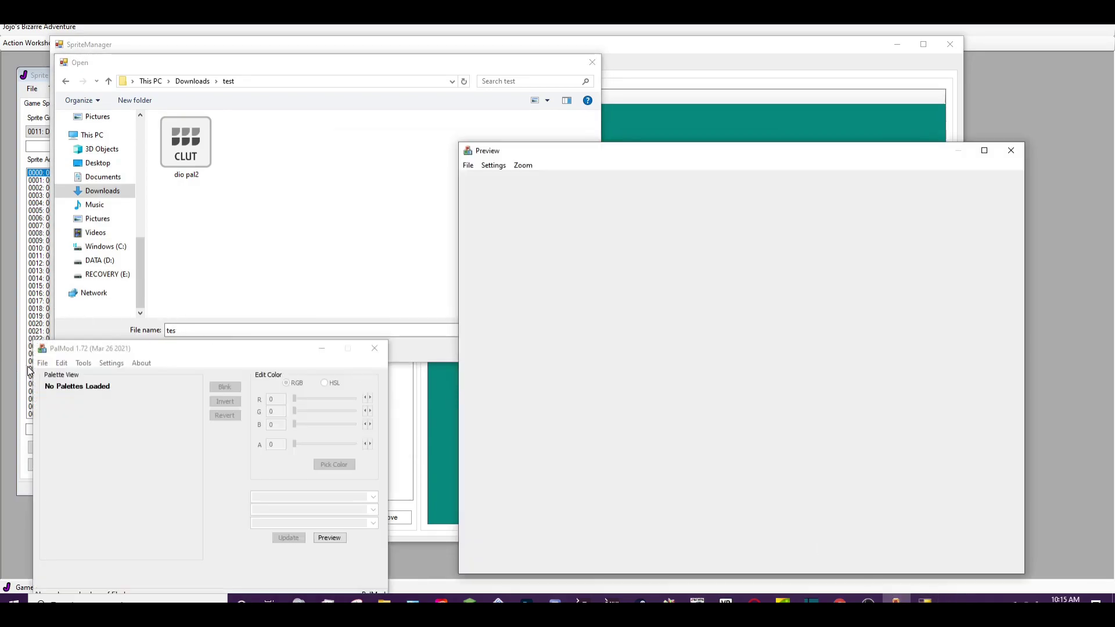
Reload the last file in PalMod, close it, and choose 'dio pal2' as the source palette.
click(42, 363)
click(86, 447)
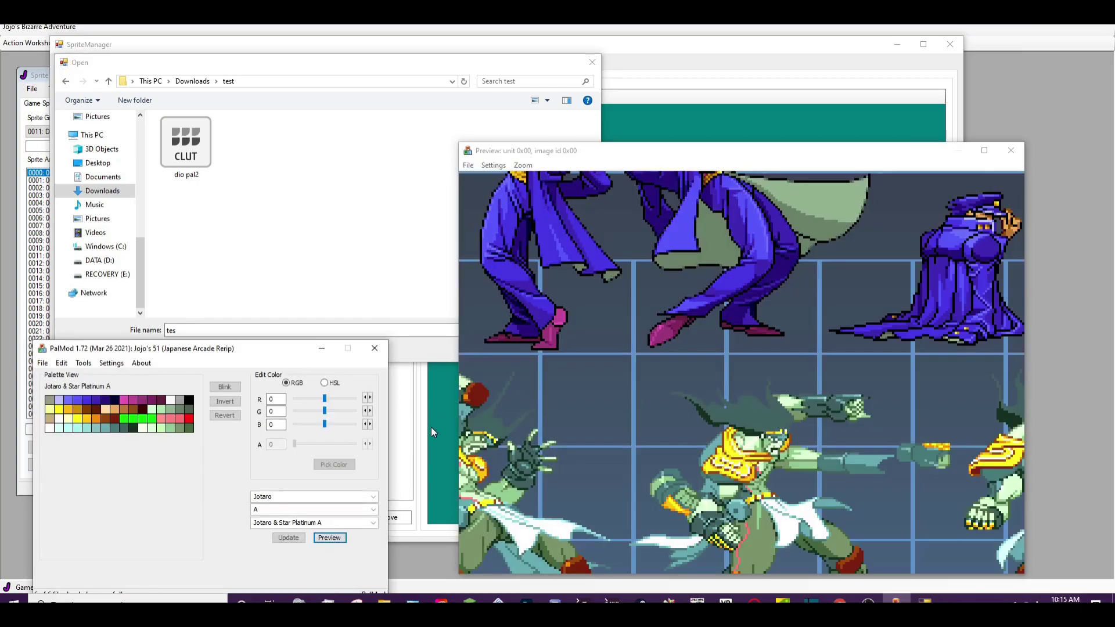
click(84, 363)
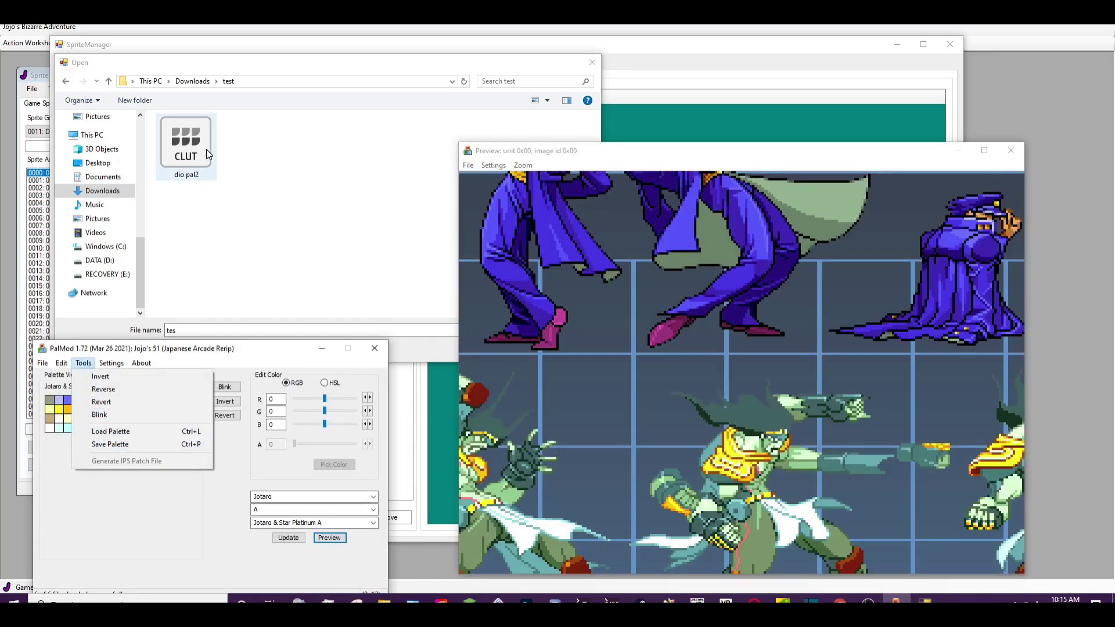
click(323, 229)
double_click(201, 169)
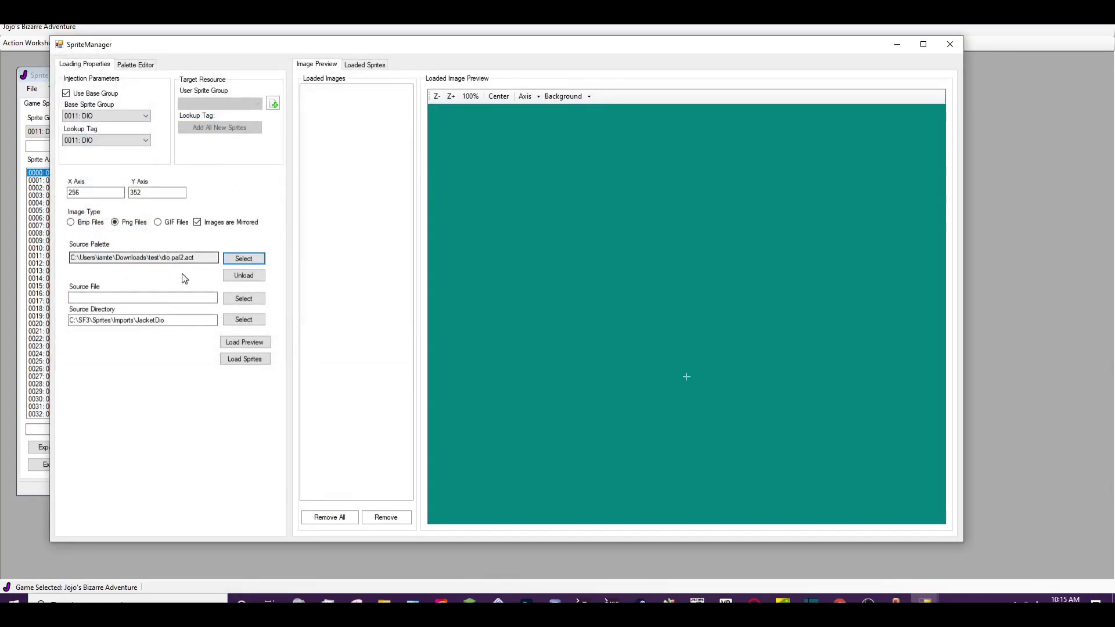
Set Downloads\test as the source directory and load its sprites.
click(242, 321)
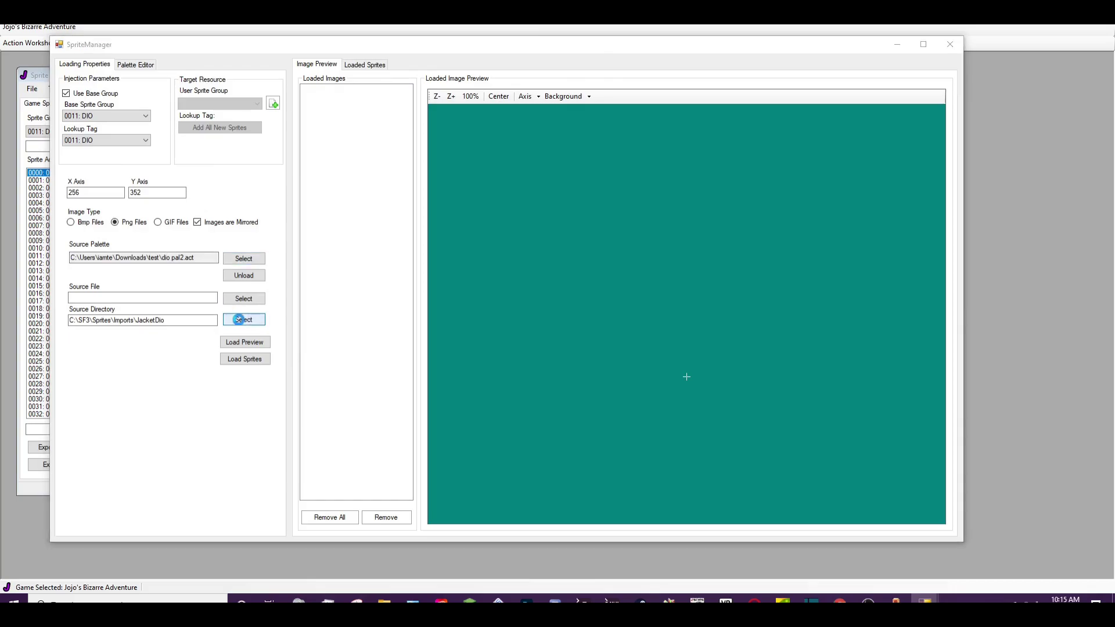
click(521, 296)
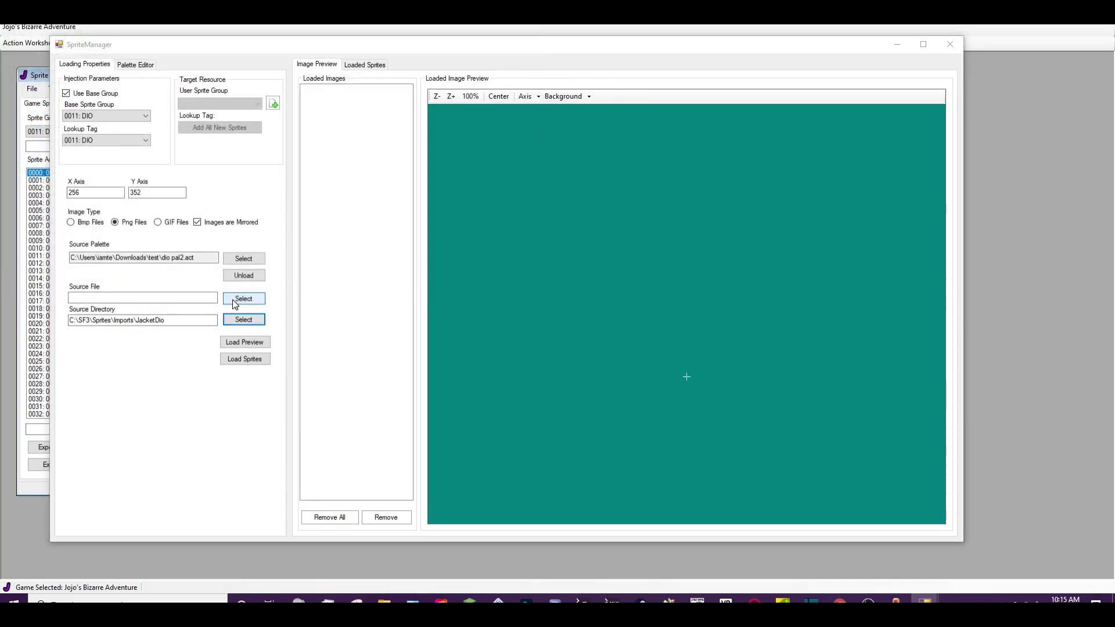
click(238, 319)
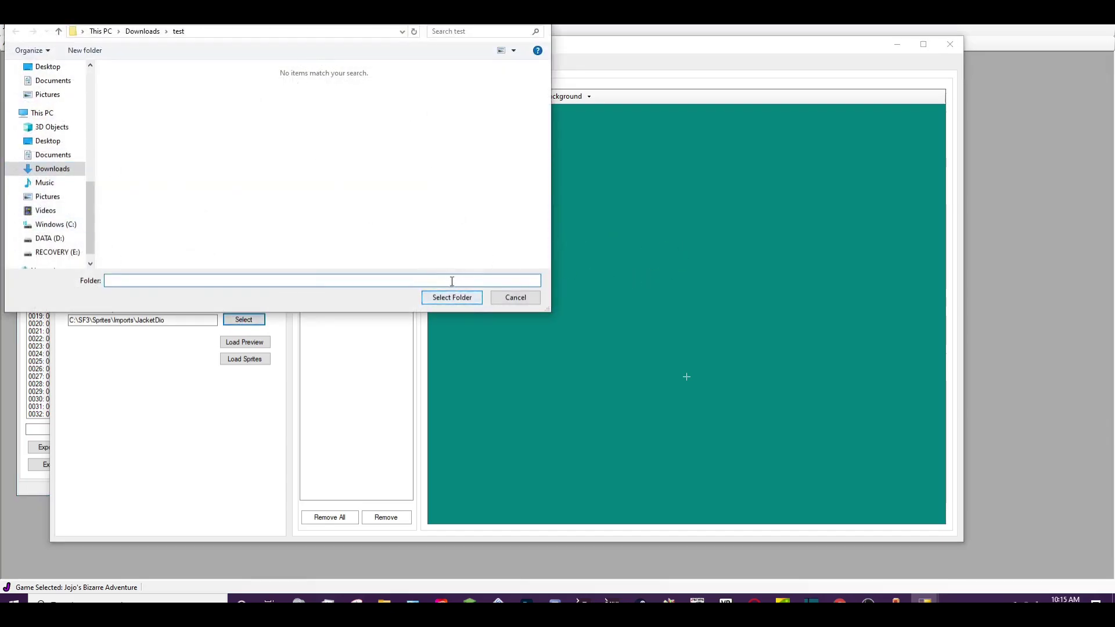
click(446, 299)
click(259, 363)
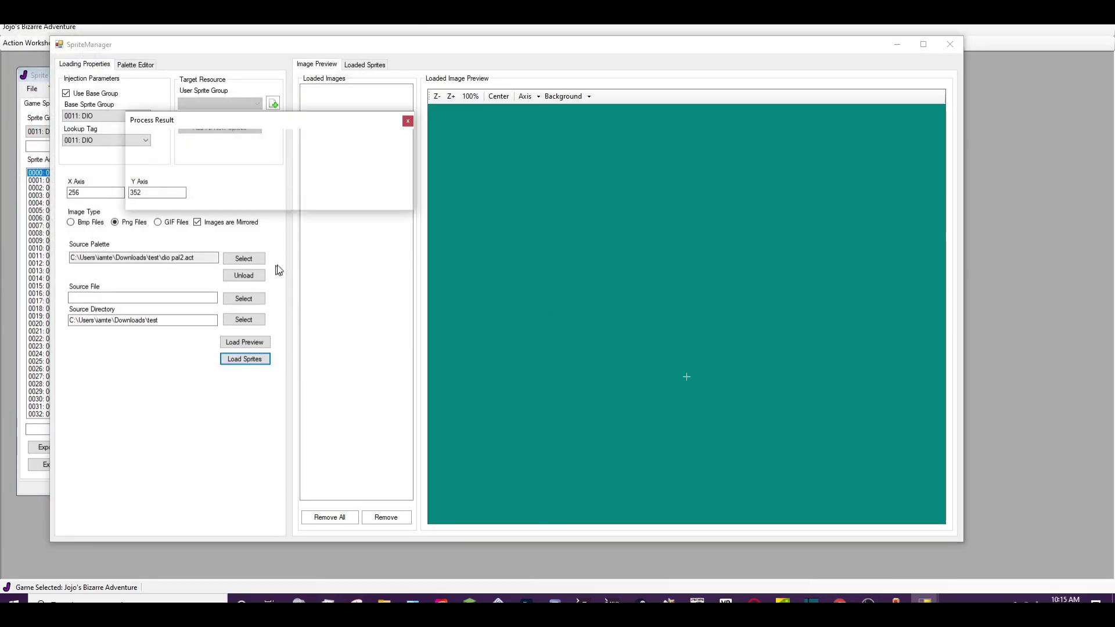
click(381, 194)
Open the Loaded Sprites list, zoom in, and preview DIO frames 0001 through 0215.
click(366, 65)
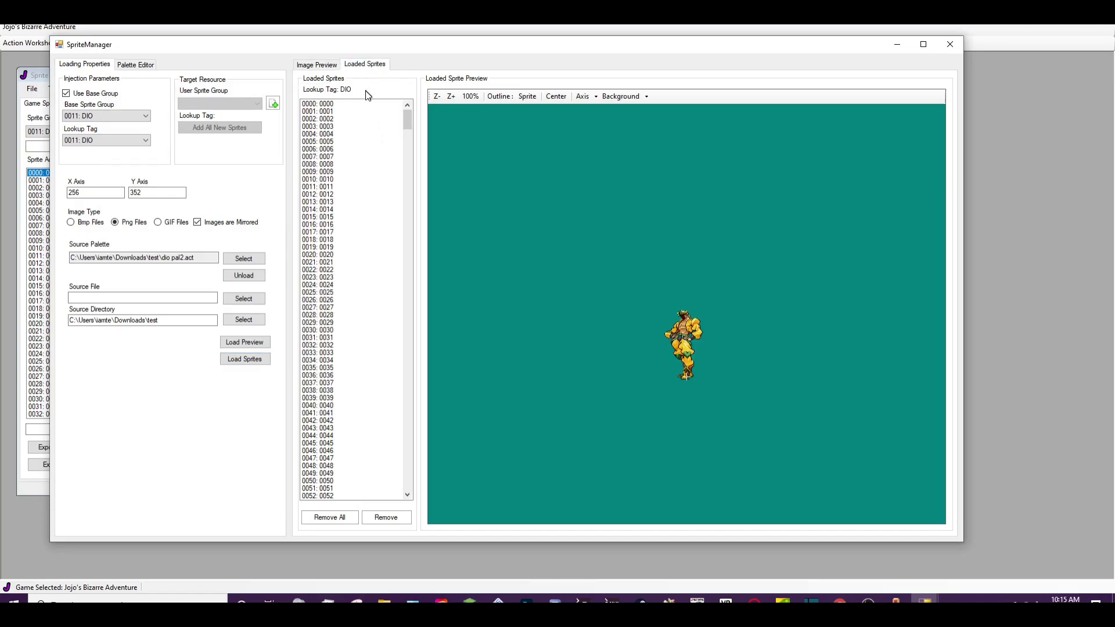
click(455, 98)
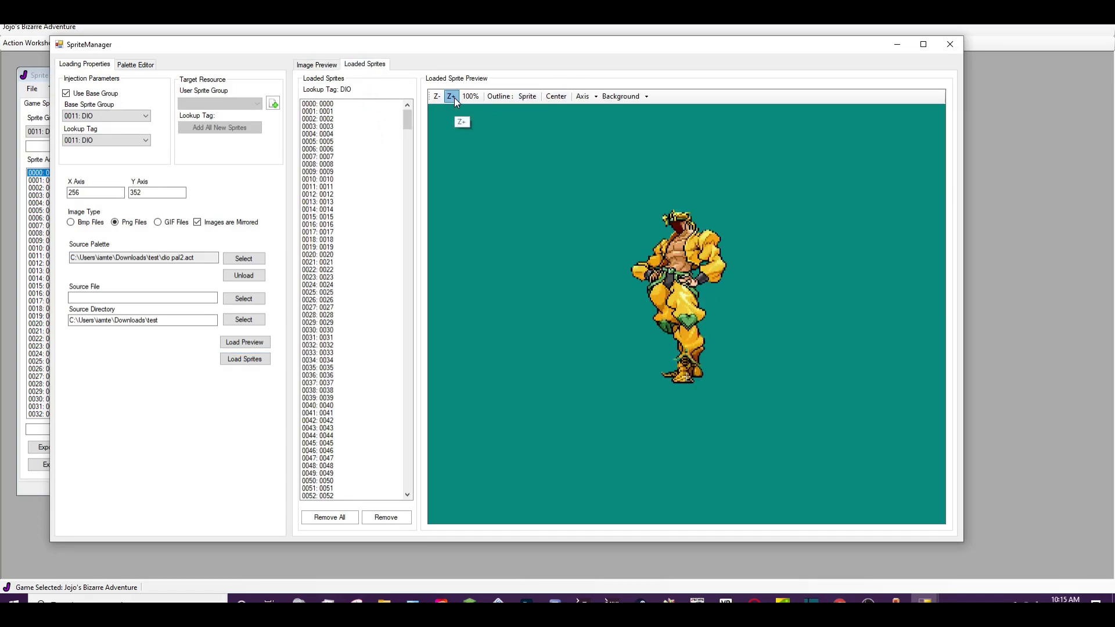
click(332, 112)
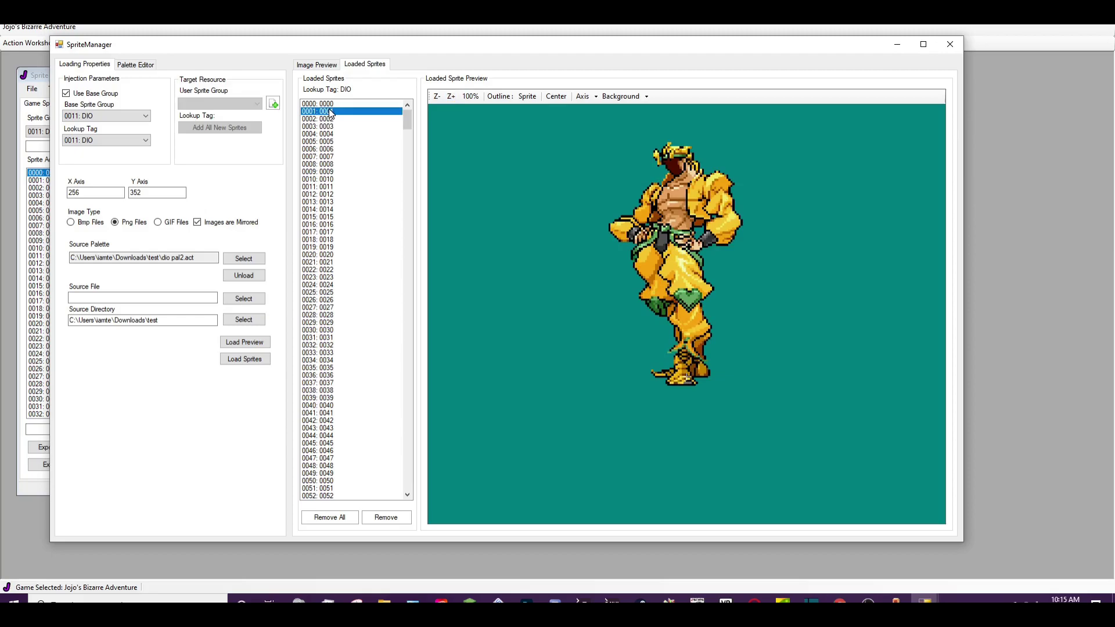
key(Down)
key(Down)
key(Down)
key(Down)
key(Down)
key(Down)
key(Down)
key(Down)
key(Down)
key(Down)
key(Down)
key(Down)
key(Down)
key(Down)
key(Down)
key(Down)
key(Down)
key(Down)
key(Down)
key(Down)
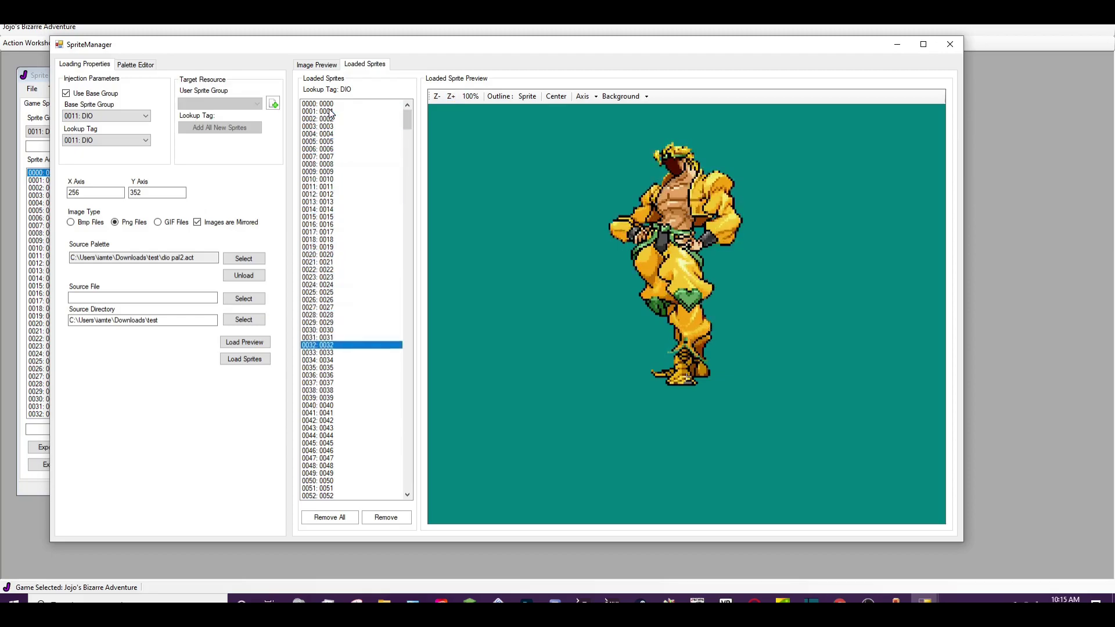
key(Down)
key(Down)
key(Down)
key(Down)
key(Down)
key(Down)
key(Down)
key(Down)
key(Down)
key(Down)
key(Down)
key(Down)
key(Down)
key(Down)
key(Down)
key(Down)
key(Down)
key(Down)
key(Down)
key(Down)
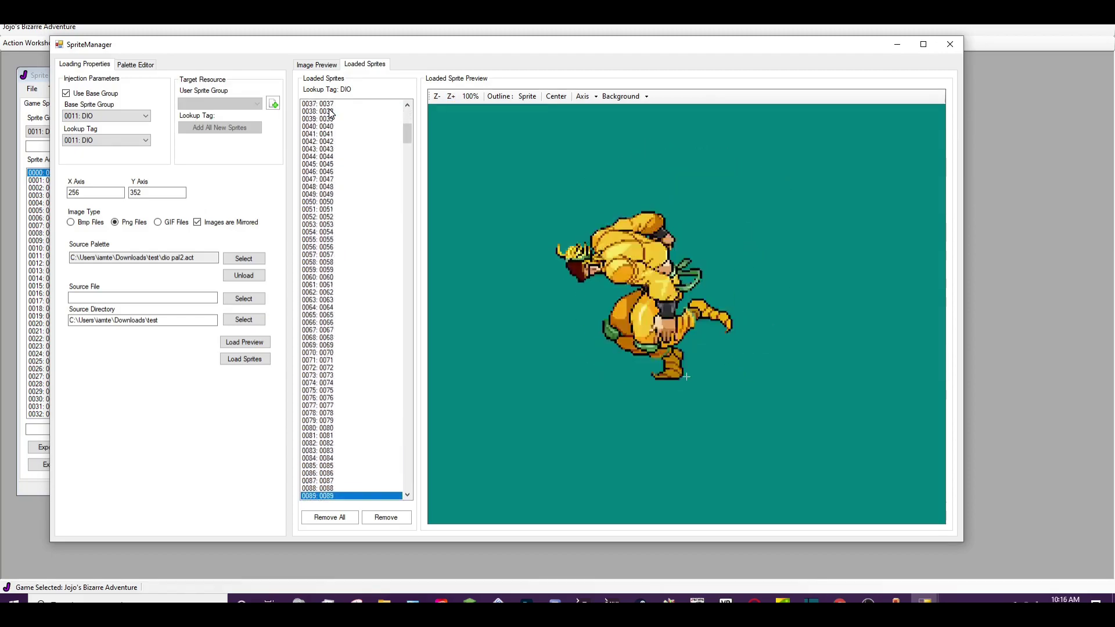
key(Down)
key(Down)
key(Down)
key(Down)
key(Down)
key(Down)
key(Down)
key(Down)
key(Down)
key(Down)
key(Down)
key(Down)
key(Down)
key(Down)
key(Down)
key(Down)
key(Down)
key(Down)
key(Down)
key(Down)
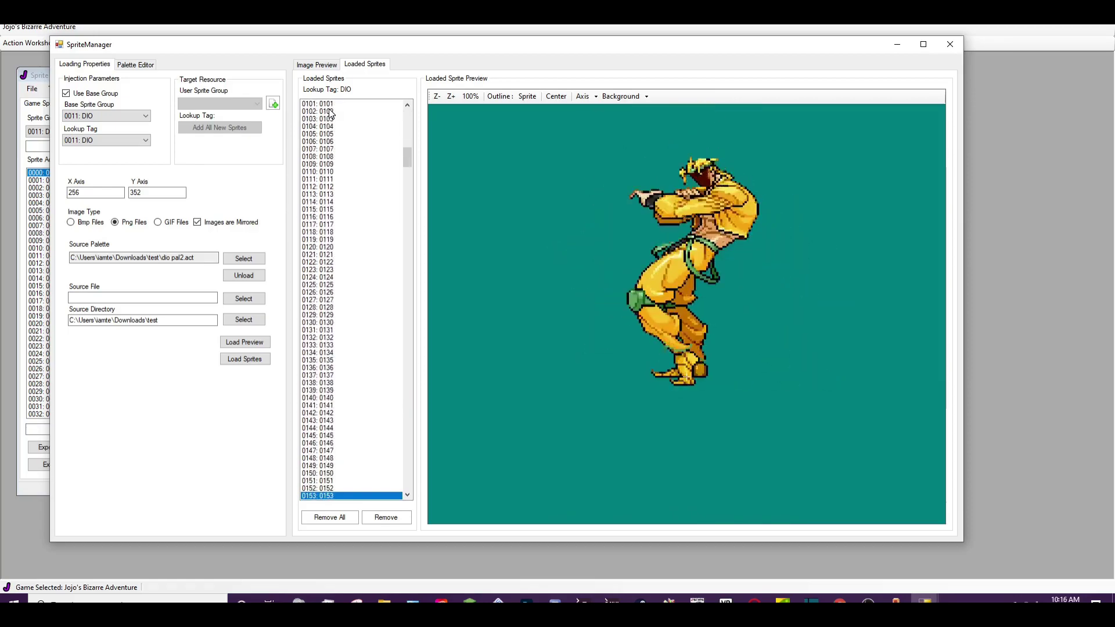
key(Down)
key(Down)
key(Down)
key(Down)
key(Down)
key(Down)
key(Down)
key(Down)
key(Down)
key(Down)
key(Down)
key(Down)
key(Down)
key(Down)
key(Down)
key(Down)
key(Down)
key(Down)
key(Down)
key(Down)
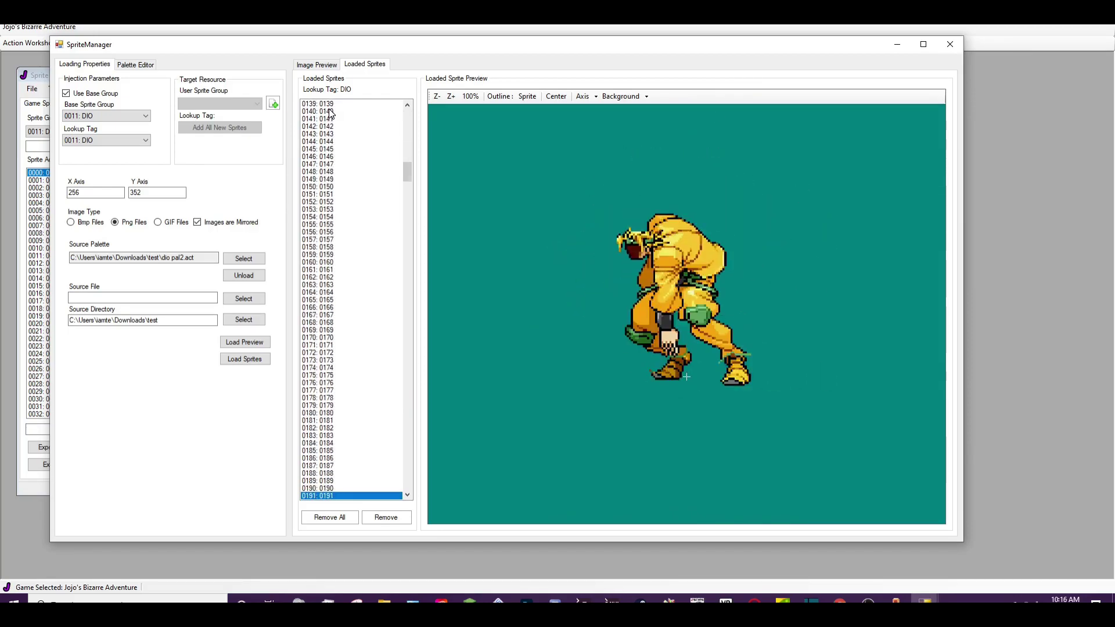
key(Down)
key(Down)
key(Down)
key(Down)
key(Down)
key(Down)
key(Down)
key(Down)
key(Down)
key(Down)
key(Down)
key(Down)
key(Down)
key(Down)
key(Down)
key(Down)
key(Down)
key(Down)
key(Down)
key(Down)
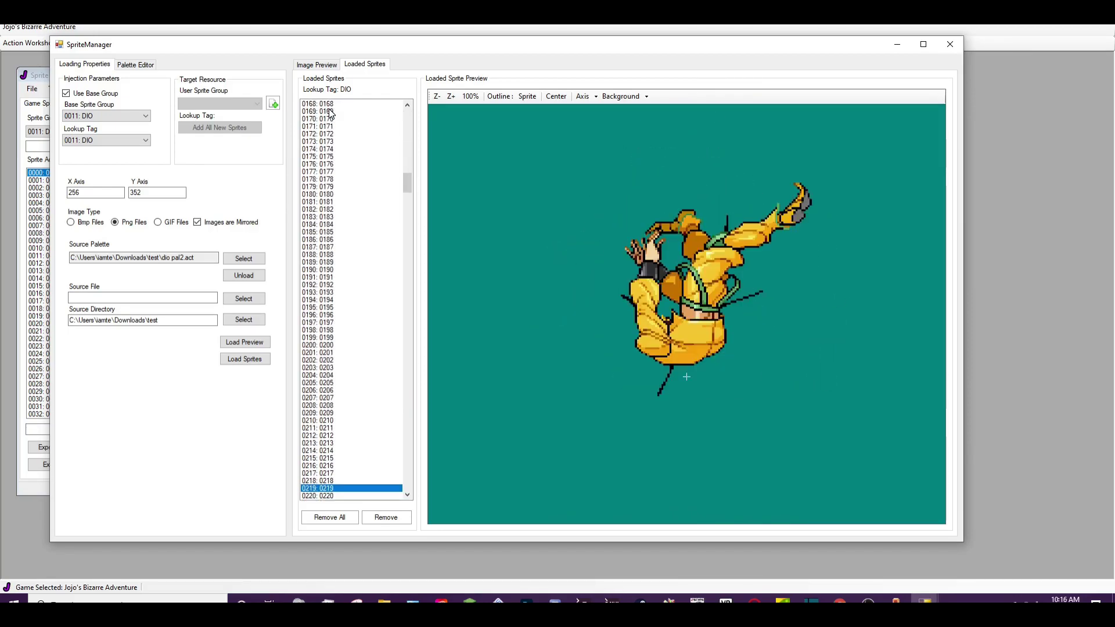
key(Up)
key(Up)
key(Up)
key(Up)
key(Up)
key(Up)
key(Up)
key(Up)
key(Up)
key(Up)
key(Down)
key(Down)
key(Down)
key(Down)
key(Down)
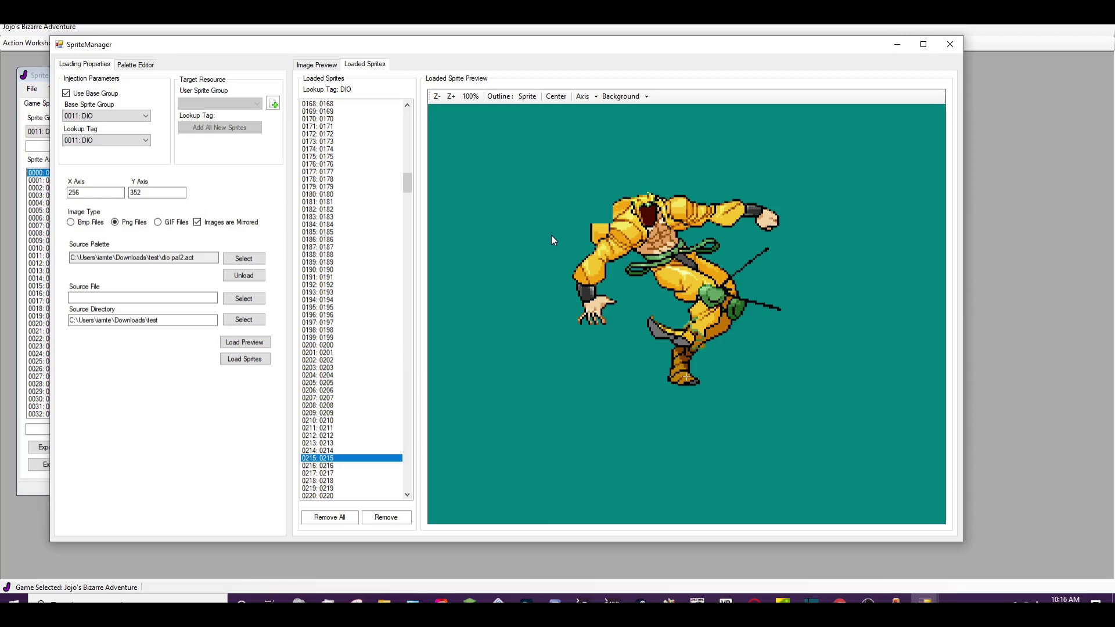
Continue previewing loaded DIO frames from 0283 through 0686 to the final standing pose.
key(Down)
key(Down)
key(Down)
key(Down)
key(Down)
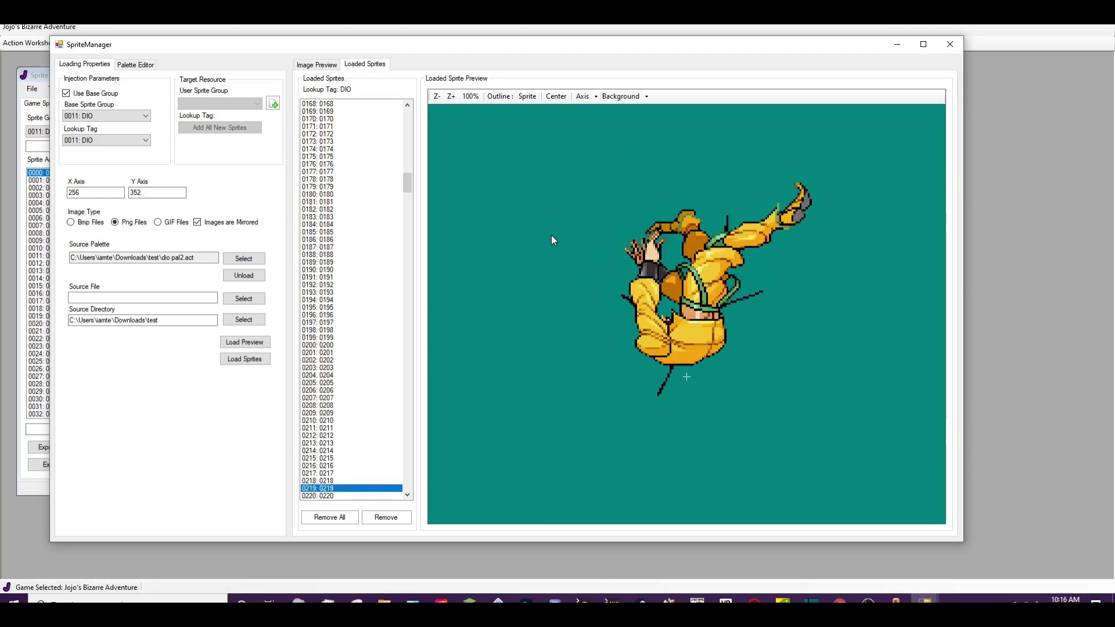
key(Down)
key(Down)
key(Down)
key(Down)
key(Down)
key(Down)
key(Down)
key(Down)
key(Down)
key(Down)
key(Down)
key(Down)
key(Down)
key(Down)
key(Down)
key(Down)
key(Down)
key(Down)
key(Down)
key(Down)
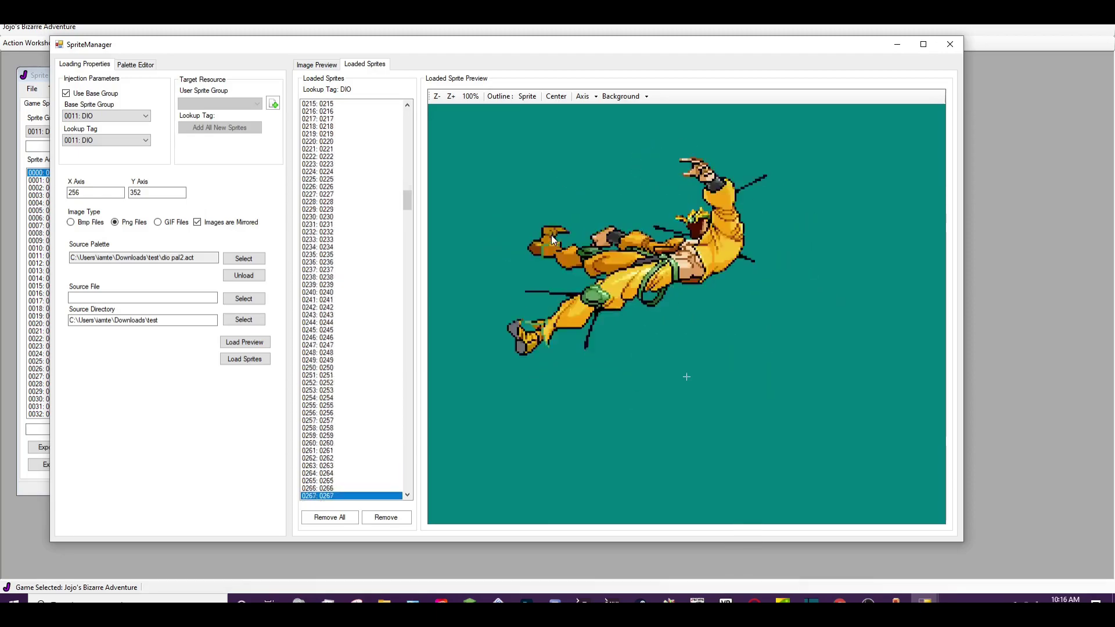
key(Down)
key(Down)
key(Down)
key(Down)
key(Down)
key(Down)
key(Down)
key(Down)
key(Down)
key(Down)
key(Down)
key(Down)
key(Down)
key(Down)
key(Down)
key(Down)
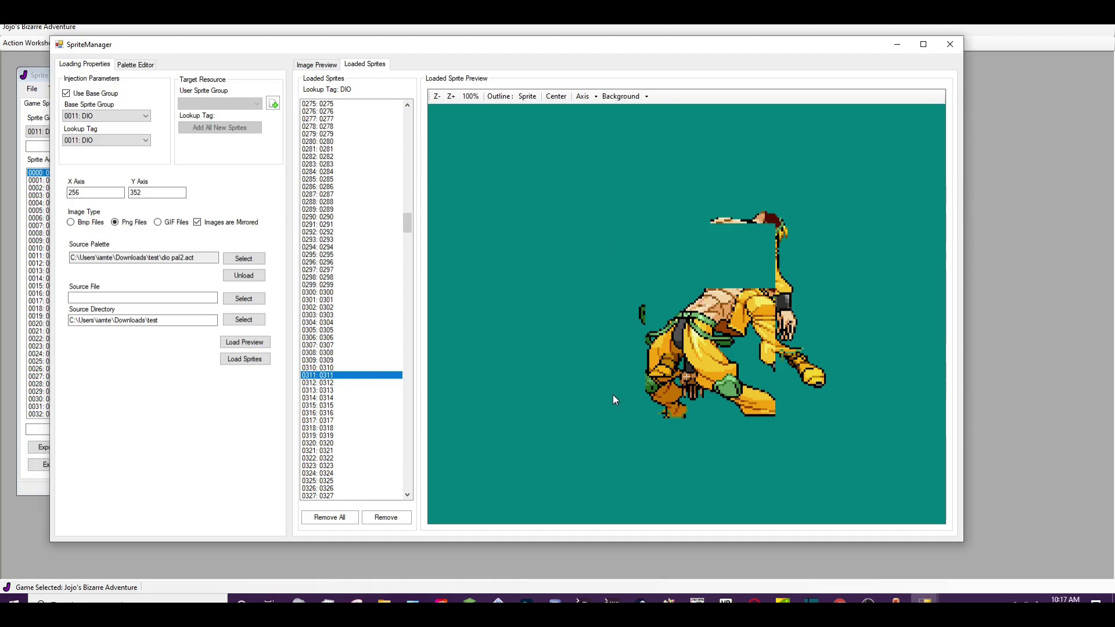
key(Down)
key(Down)
key(Down)
key(Down)
key(Down)
key(Down)
key(Down)
key(Down)
key(Down)
key(Down)
key(Down)
key(Down)
key(Down)
key(Down)
key(Down)
key(Down)
key(Down)
key(Down)
key(Down)
key(Down)
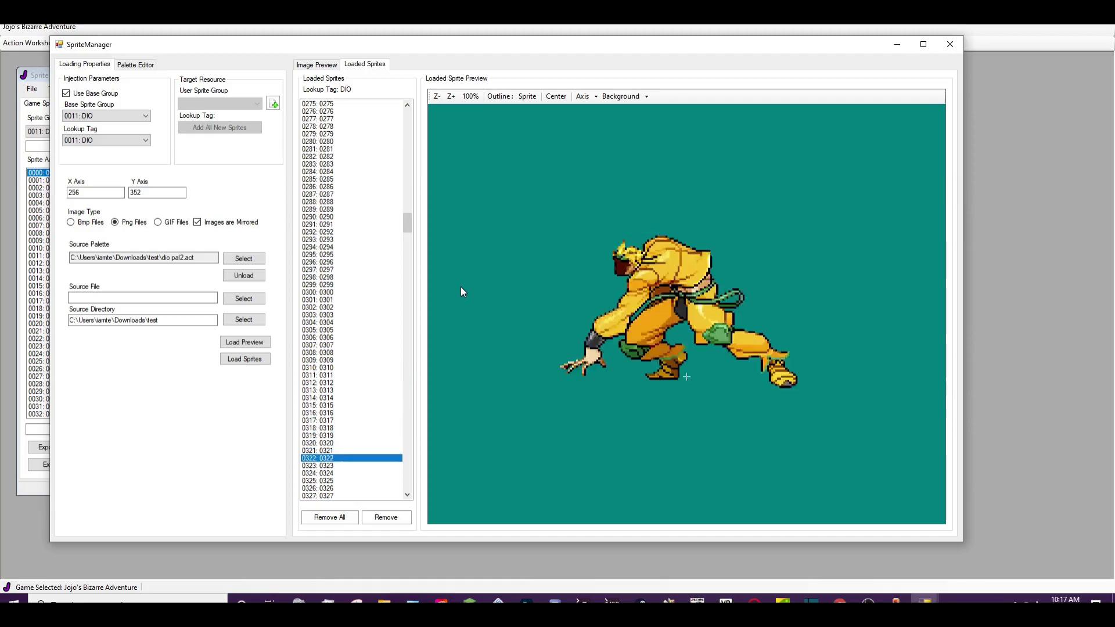
key(Down)
key(Down)
key(Down)
key(Down)
key(Down)
key(Down)
key(Down)
key(Down)
key(Down)
key(Down)
key(Down)
key(Down)
key(Down)
key(Down)
key(Down)
key(Down)
key(Down)
key(Down)
key(Down)
key(Down)
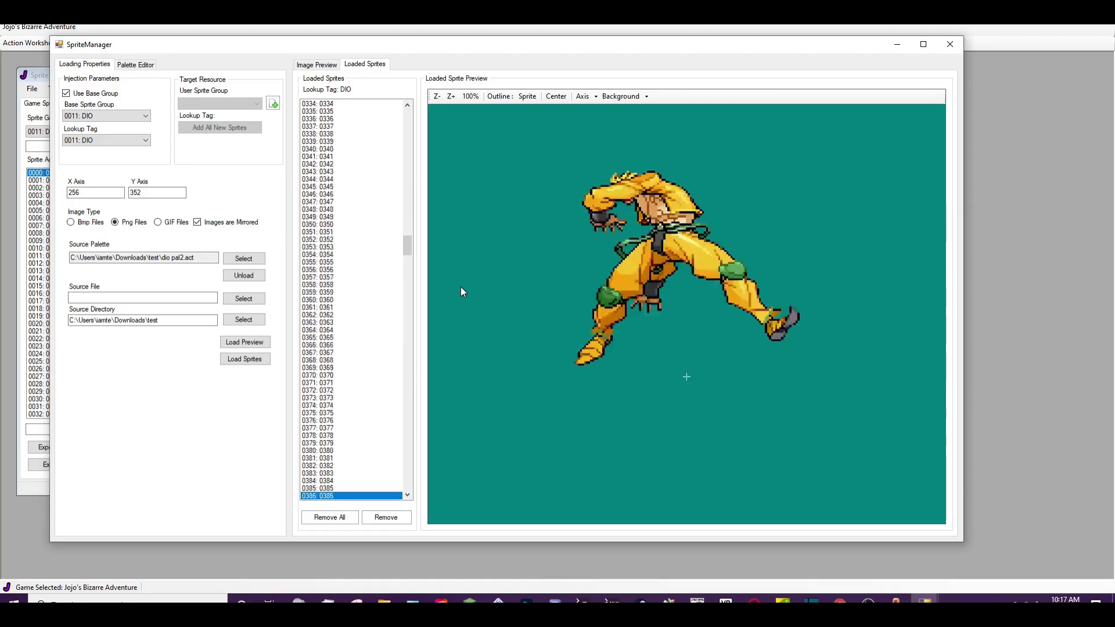
key(Down)
key(Down)
key(Down)
key(Down)
key(Down)
key(Down)
key(Down)
key(Down)
key(Down)
key(Down)
key(Down)
key(Down)
key(Down)
key(Down)
key(Down)
key(Down)
key(Down)
key(Down)
key(Down)
key(Down)
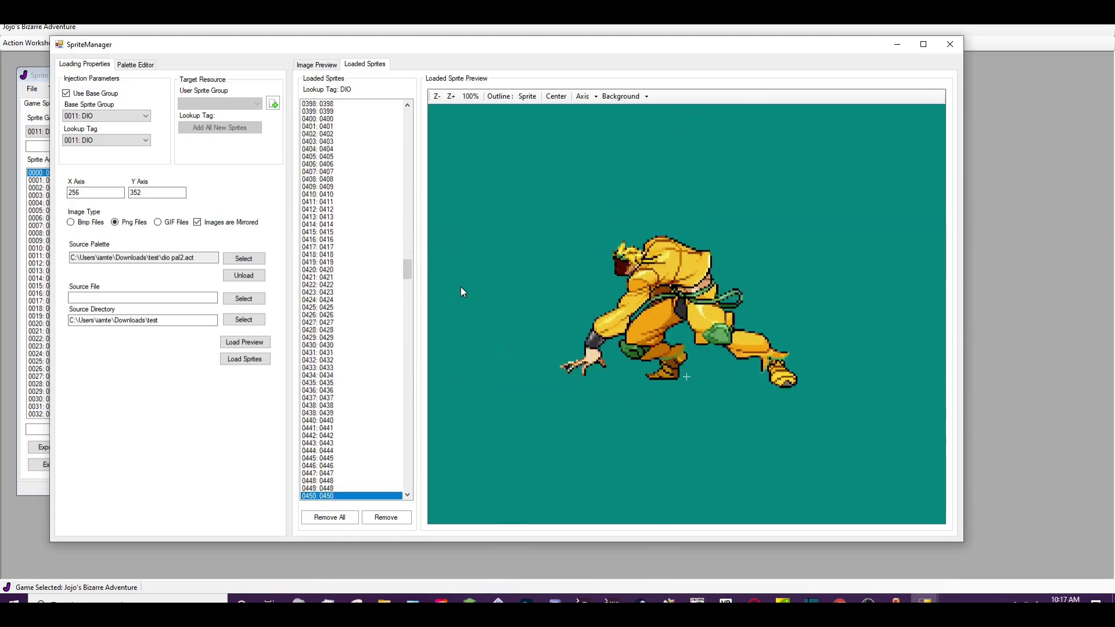
key(Down)
key(Down)
key(Down)
key(Down)
key(Down)
key(Down)
key(Down)
key(Down)
key(Down)
key(Down)
key(Down)
key(Down)
key(Down)
key(Down)
key(Down)
key(Down)
key(Down)
key(Down)
key(Down)
key(Down)
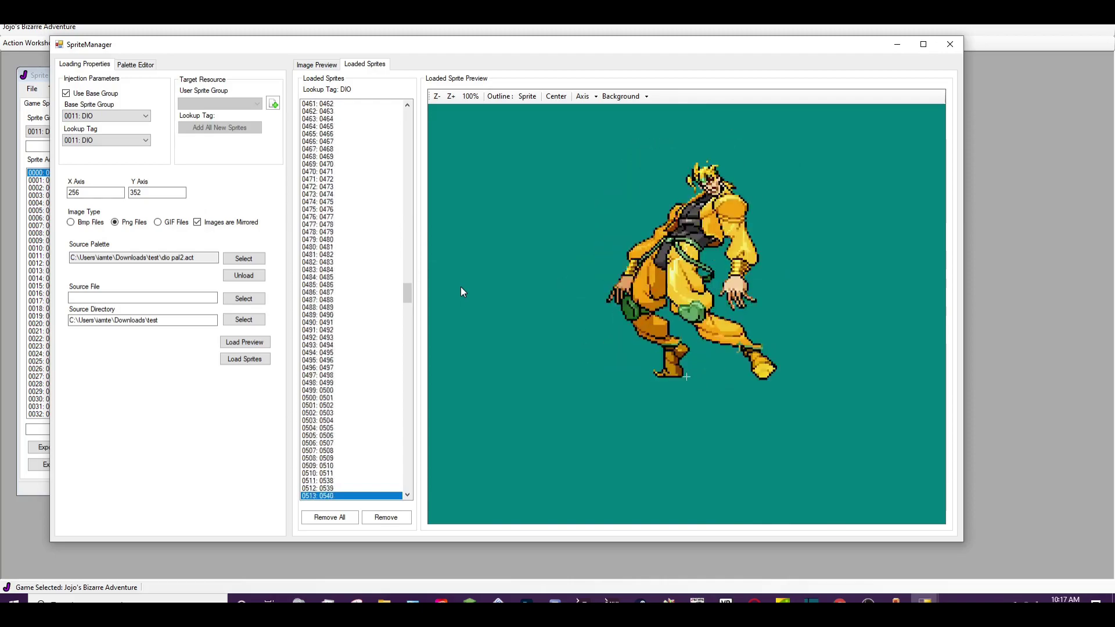
key(Down)
key(Down)
key(Down)
key(Down)
key(Down)
key(Down)
key(Down)
key(Down)
key(Down)
key(Down)
key(Down)
key(Down)
key(Down)
key(Down)
key(Down)
key(Down)
key(Down)
key(Down)
key(Down)
key(Down)
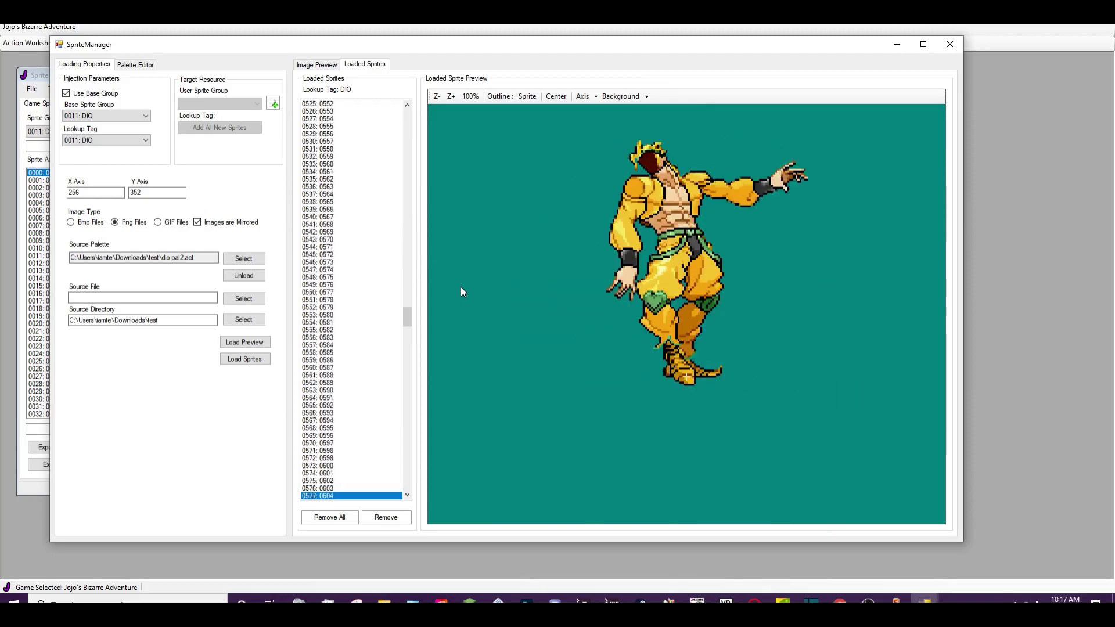
key(Down)
key(Down)
key(Down)
key(Down)
key(Down)
key(Down)
key(Down)
key(Down)
key(Down)
key(Down)
key(Down)
key(Down)
key(Down)
key(Down)
key(Down)
key(Down)
key(Down)
key(Down)
key(Down)
key(Down)
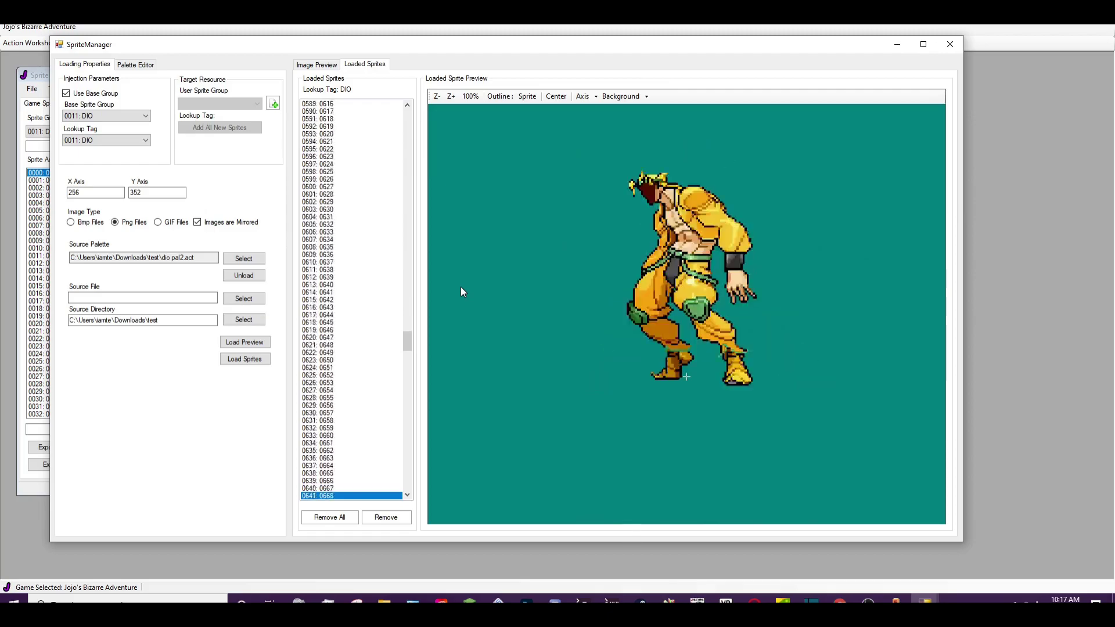
key(Down)
key(Down)
key(Down)
key(Down)
key(Down)
key(Down)
key(Down)
key(Down)
key(Down)
key(Down)
key(Down)
key(Down)
key(Down)
key(Down)
key(Down)
key(Down)
key(Down)
key(Down)
key(Down)
key(Down)
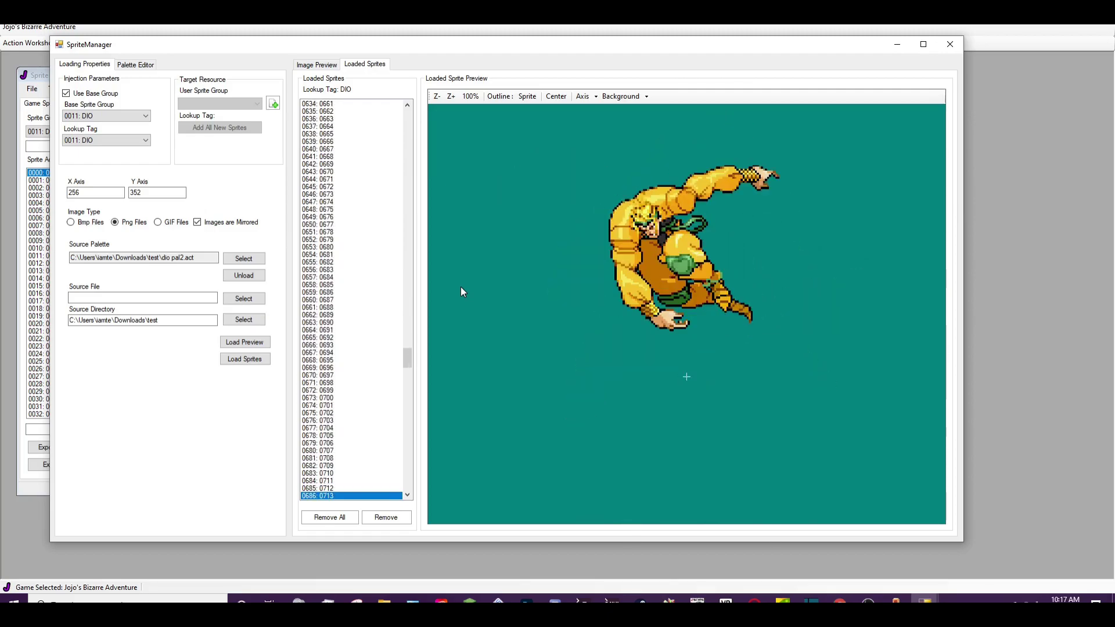
key(Down)
key(Down)
key(Down)
key(Down)
key(Down)
key(Down)
key(Down)
key(Down)
key(Down)
key(Down)
key(Down)
key(Down)
key(Down)
key(Down)
key(Down)
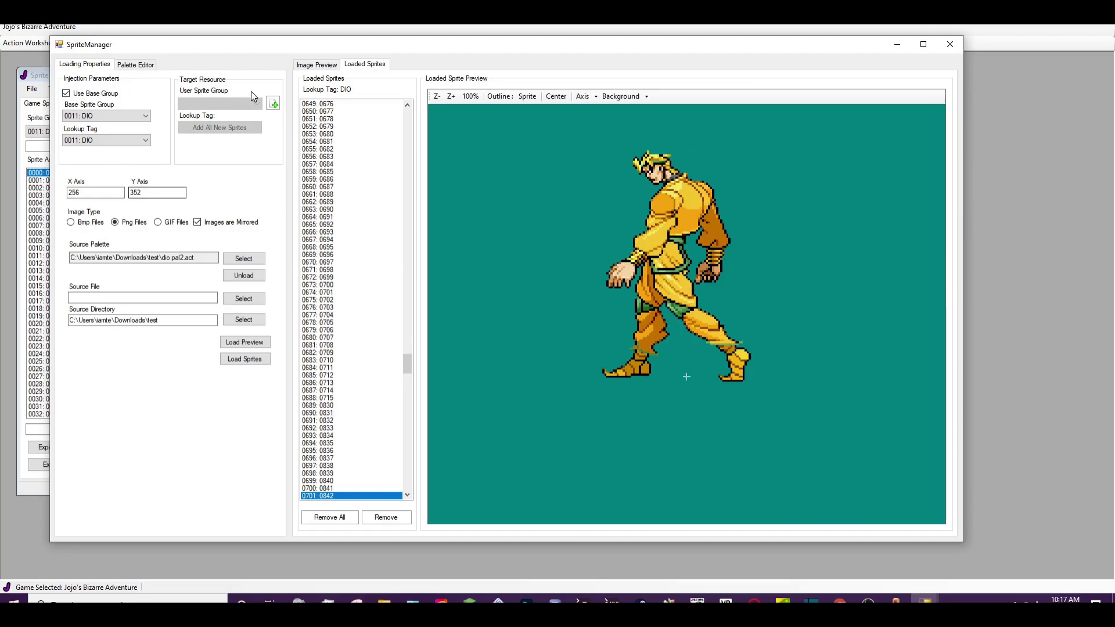
Create user sprite group 'ass', add all 1011 new sprites, and close SpriteManager.
click(272, 104)
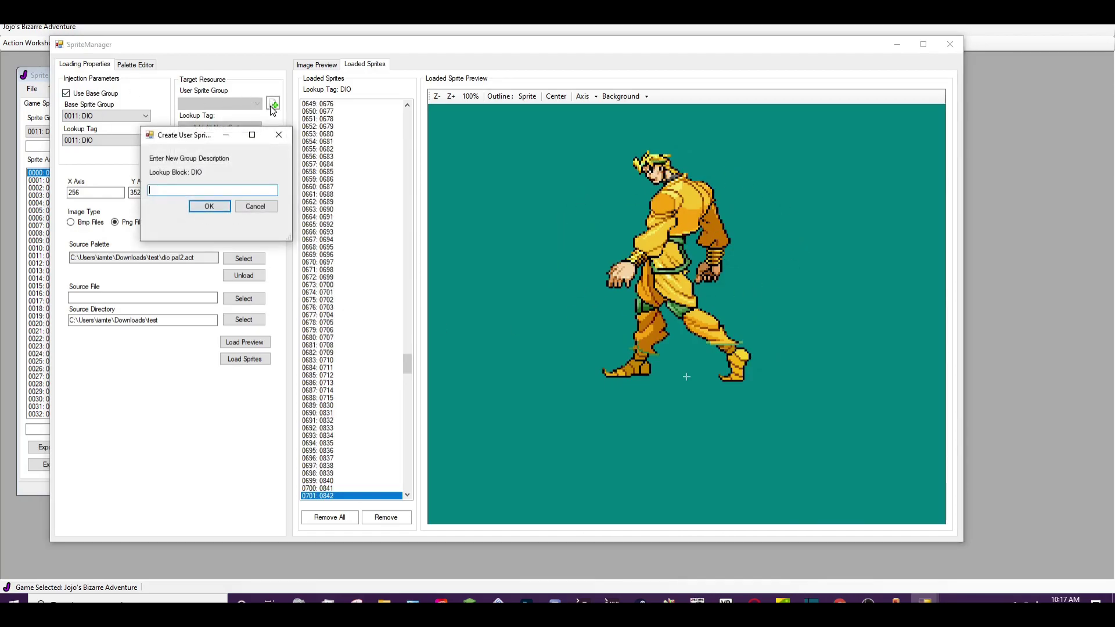
text(ass)
click(209, 207)
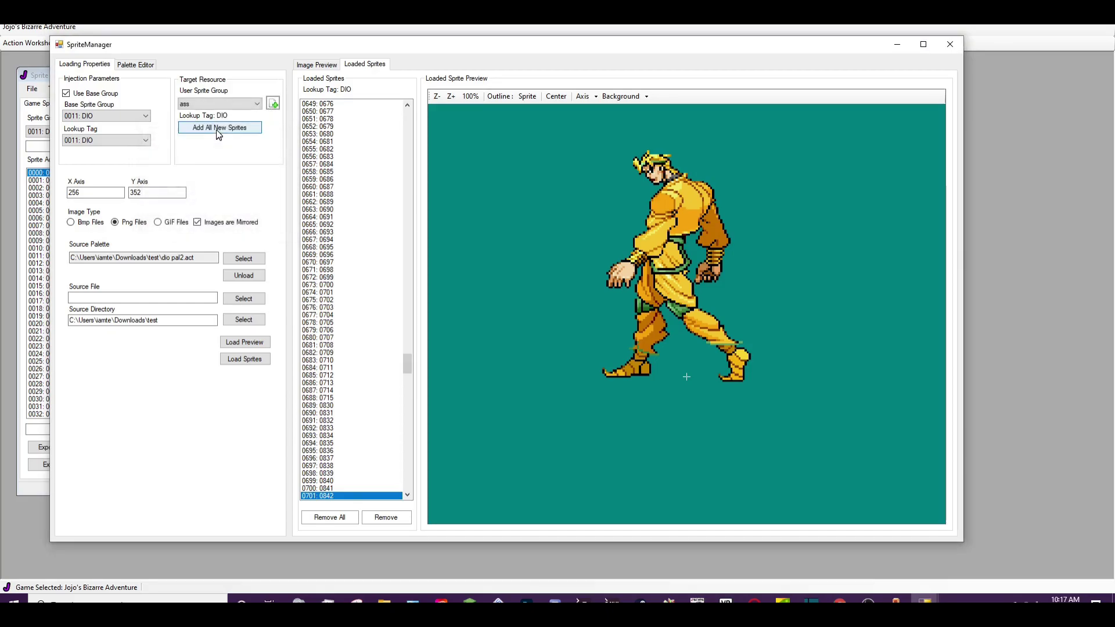
click(221, 128)
click(613, 336)
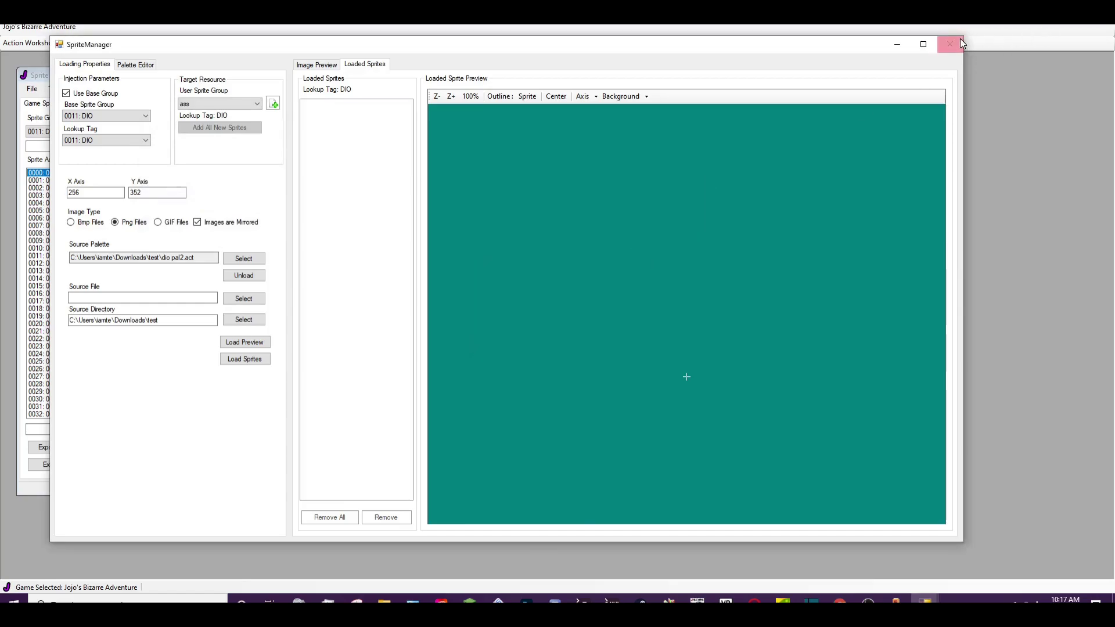
click(950, 44)
click(79, 105)
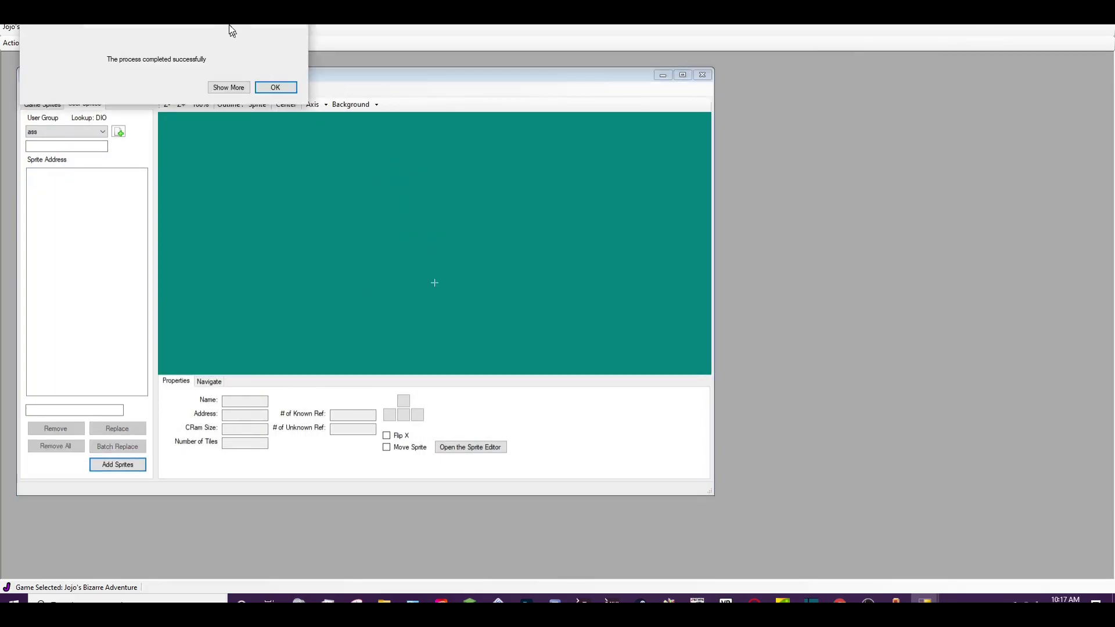
Check replaced DIO game sprites 0009, 0010, 0049 and 0055, then bring up File > Save As.
click(275, 87)
click(46, 104)
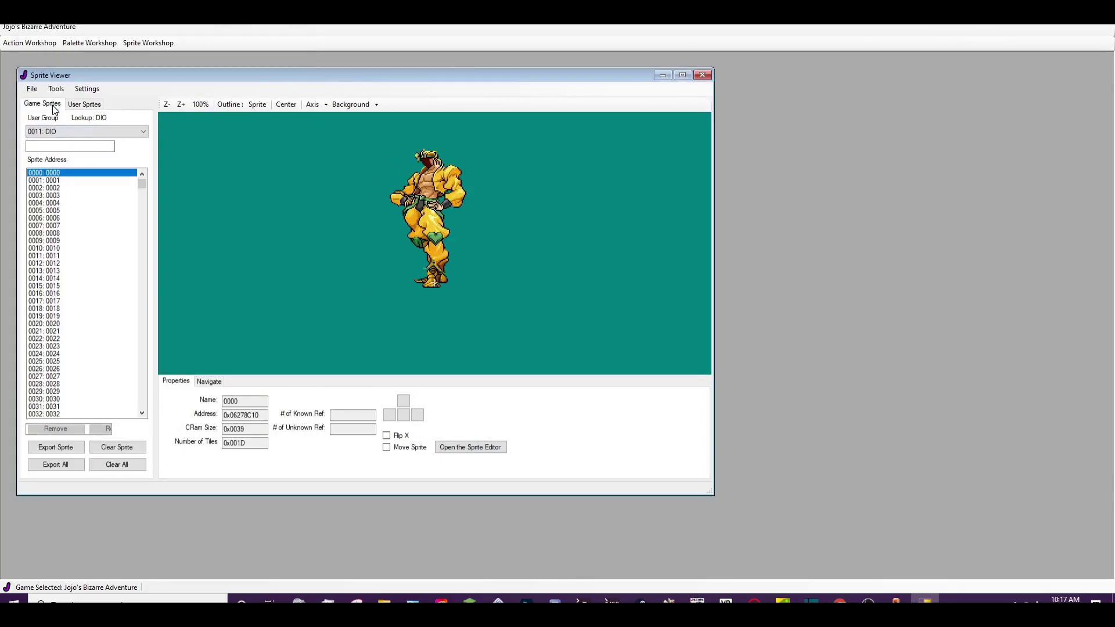
click(91, 248)
click(90, 240)
click(93, 347)
scroll(94, 313, down, 8)
click(78, 362)
scroll(79, 367, down, 3)
click(78, 347)
key(alt+f)
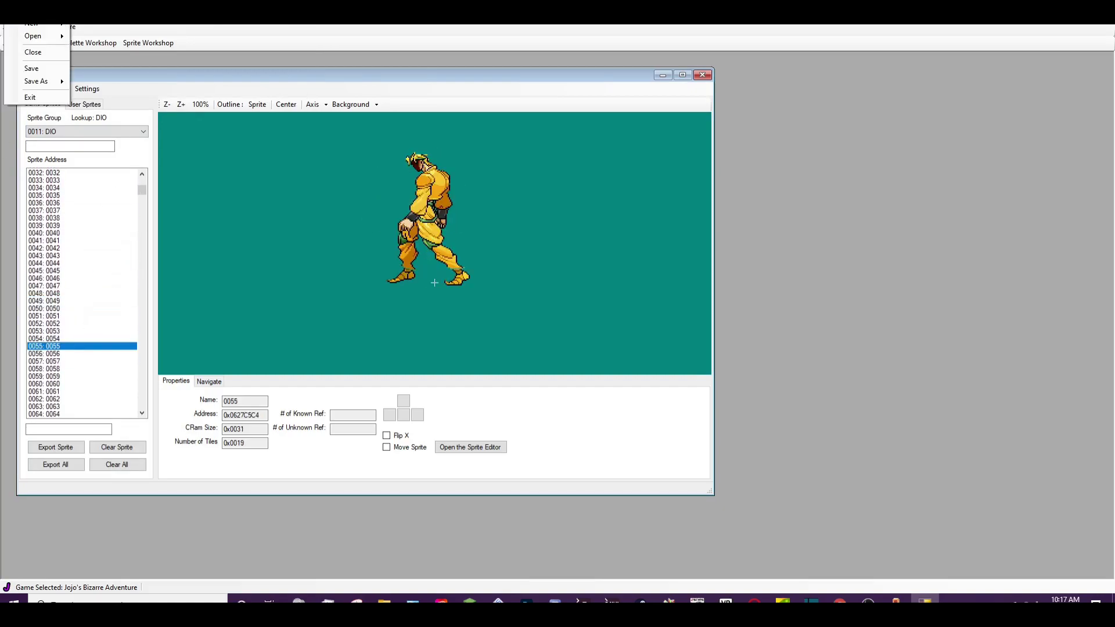
mouse_move(54, 81)
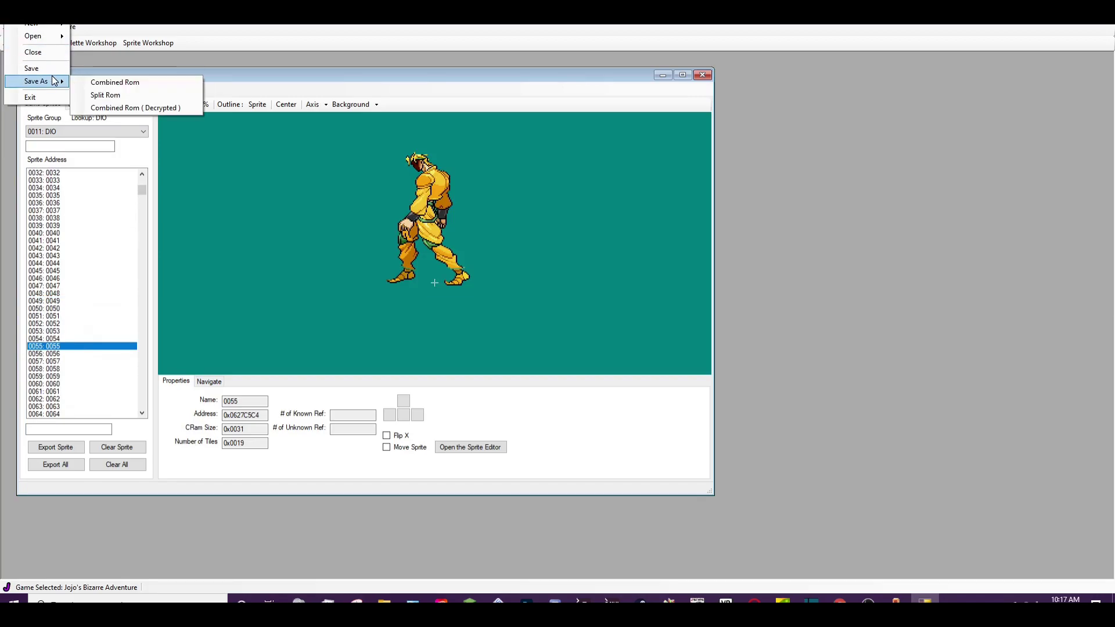